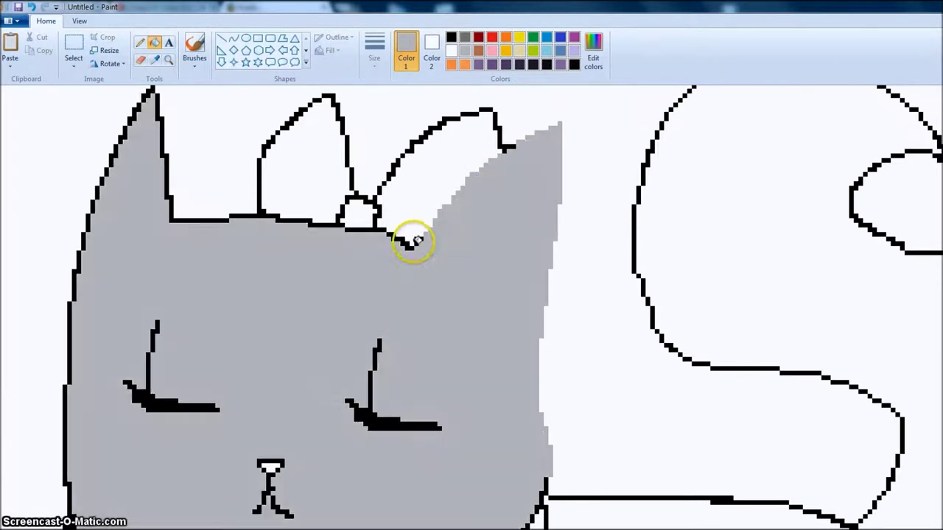
- Recolour the cat's head outline, including the ears and sides, from black to light grey
left_click(331, 225)
key("ctrl+z")
left_click(210, 220)
left_click_drag(140, 110, 110, 169)
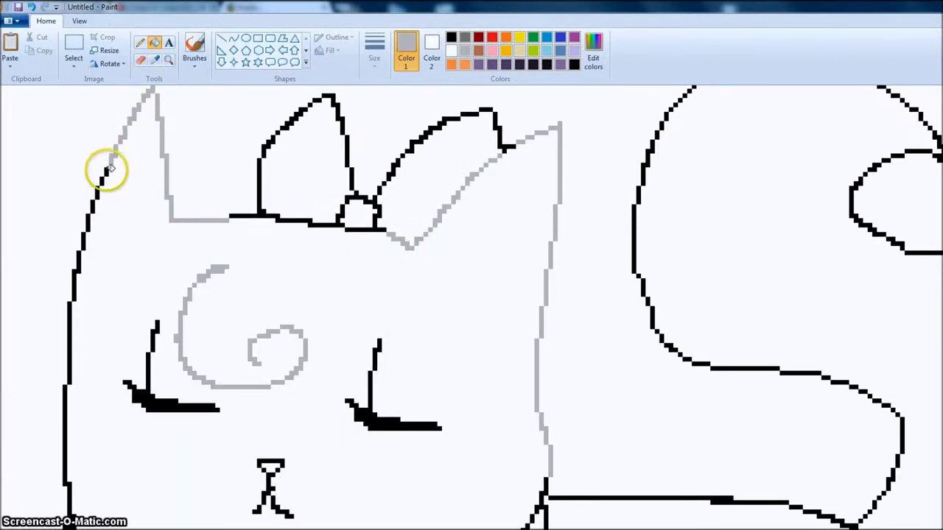
left_click(96, 189)
left_click(88, 223)
left_click(82, 241)
left_click(78, 254)
left_click(69, 323)
scroll(69, 324, "down", 2)
left_click(68, 367)
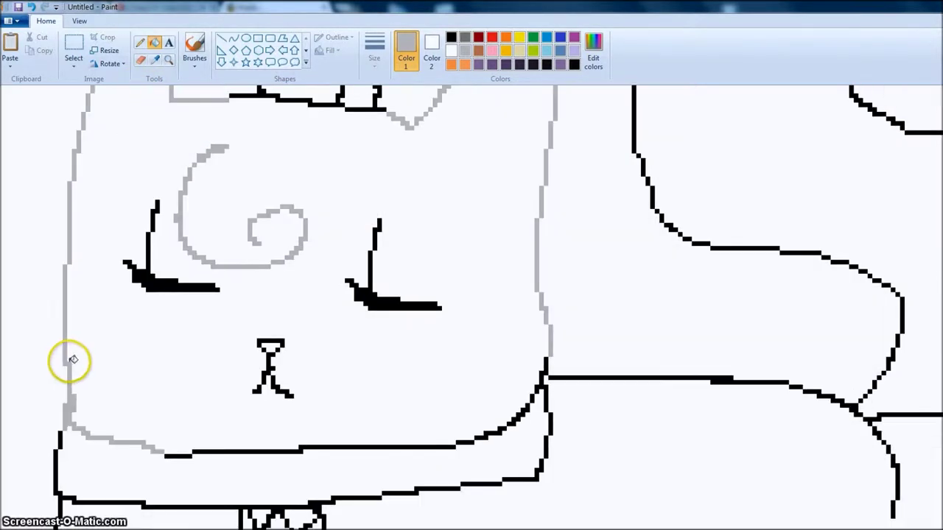
- Fill the inside of the cat's nose with pink
left_click(492, 50)
left_click(271, 345)
left_click(546, 37)
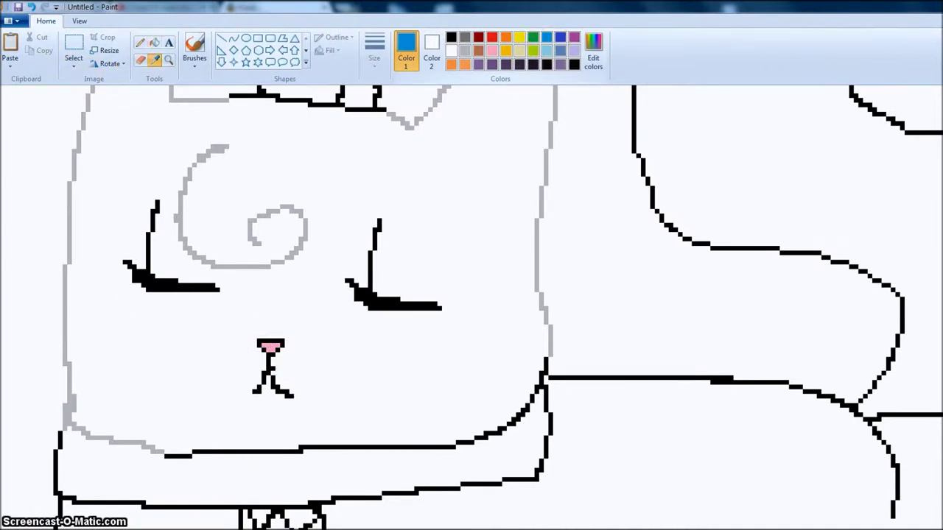
- Mix a custom dark red based on the standard red for the bow's outline
scroll(570, 109, "up", 3)
left_click(492, 38)
left_click(594, 51)
left_click_drag(671, 279, 666, 296)
left_click(443, 383)
left_click(377, 66)
- Recolour the outline of the bow's left loop dark red
left_click(155, 42)
left_click(357, 252)
key("ctrl+z")
left_click(348, 271)
left_click(342, 247)
left_click(329, 216)
left_click(283, 244)
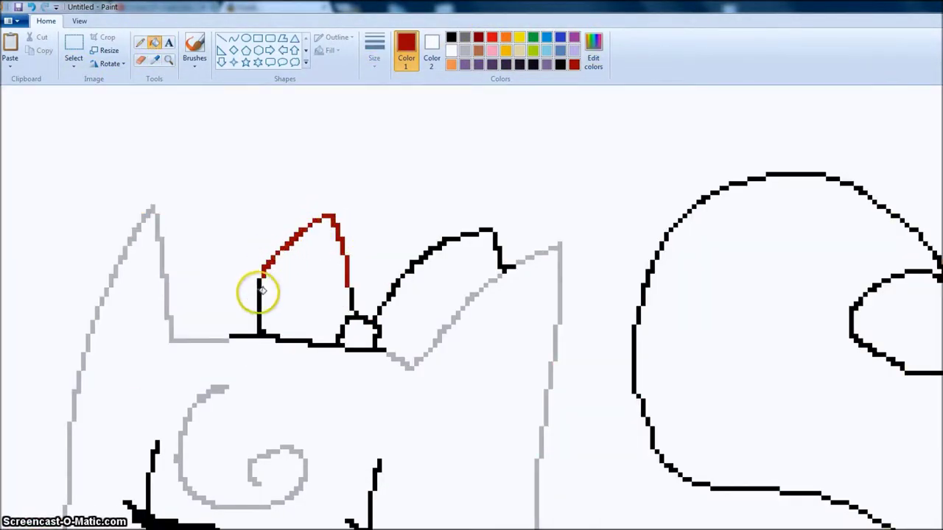
left_click(259, 296)
- Recolour the outlines of the bow's knot and right loop dark red
left_click(356, 314)
left_click(406, 271)
left_click(475, 222)
key("ctrl+z")
left_click(496, 234)
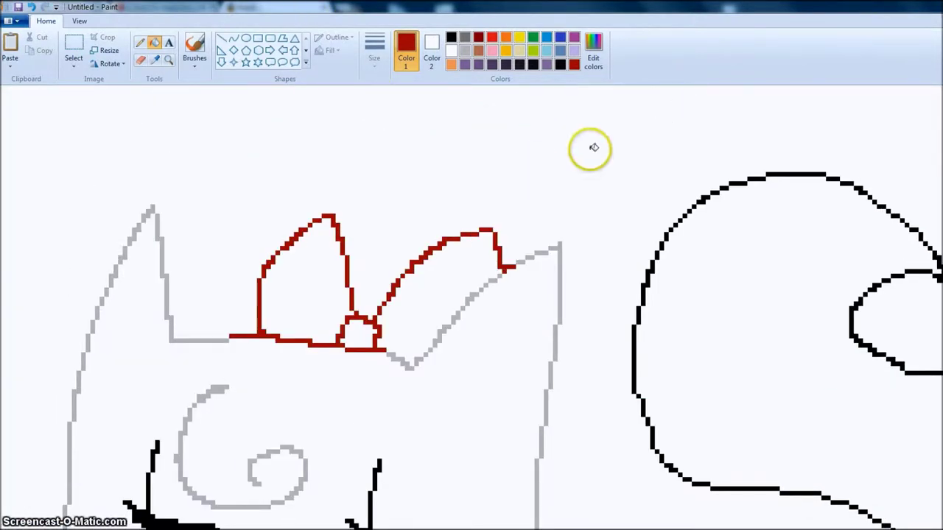
- Recolour the outlines of the collar and its hanging tag dark purple, including the collar's left end
scroll(539, 164, "down", 5)
left_click(505, 65)
left_click(442, 326)
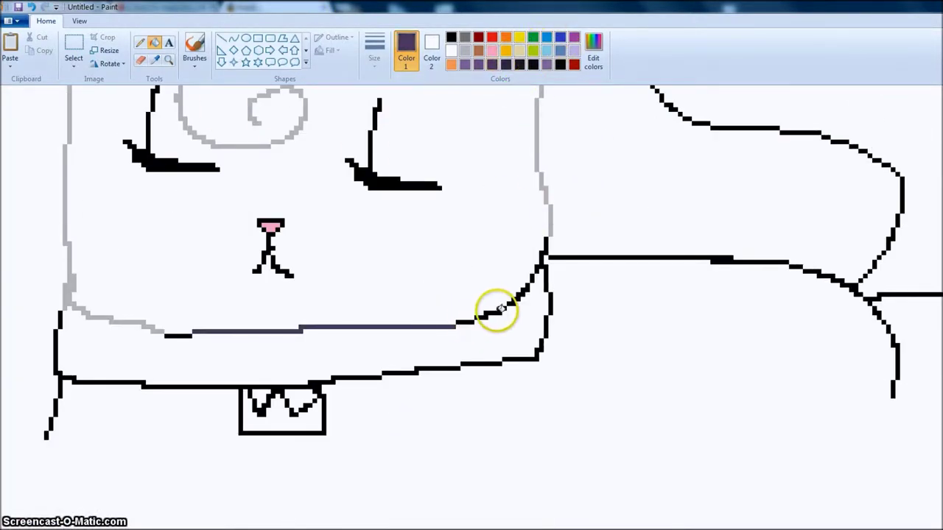
left_click(184, 384)
left_click(551, 303)
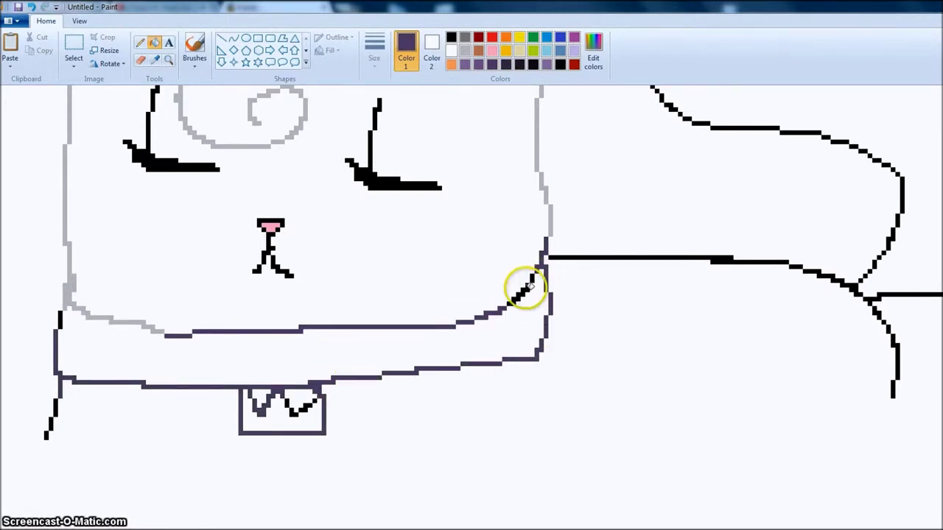
left_click(141, 43)
left_click(70, 302)
left_click(153, 43)
left_click(86, 316)
- Sample the head outline's light grey and recolour the short body line below the collar's left end
left_click(155, 60)
left_click(68, 263)
left_click(60, 383)
key("ctrl+z")
left_click(140, 43)
left_click(60, 379)
left_click(154, 44)
left_click(61, 390)
left_click(56, 407)
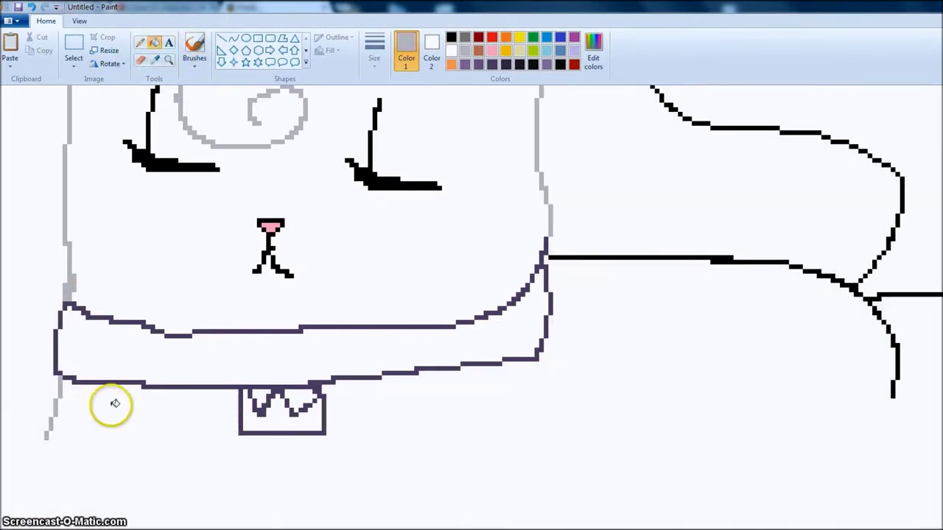
- Recolour the cat's back line and hind leg line, plus parts of the tail outline, light grey
scroll(109, 404, "up", 3)
left_click(673, 377)
left_click_drag(169, 528, 264, 527)
left_click(486, 479)
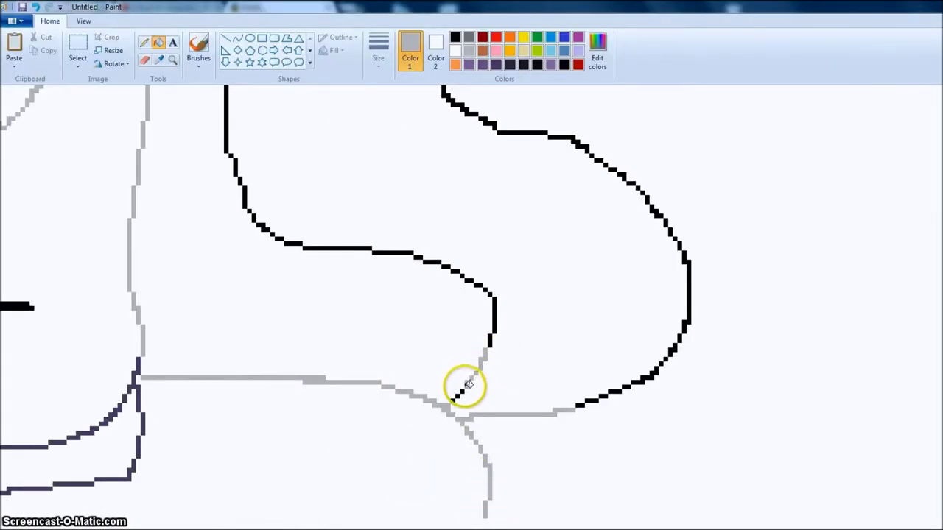
scroll(451, 401, "up", 6)
left_click(536, 274)
left_click(444, 316)
left_click(494, 367)
left_click(565, 377)
- Trace over the tail's left and lower inner outline in light grey with the Pencil
left_click(144, 44)
mouse_move(520, 240)
left_mouse_down()
mouse_move(449, 187)
mouse_move(354, 177)
mouse_move(255, 250)
mouse_move(231, 317)
left_mouse_up()
scroll(230, 317, "down", 3)
mouse_move(231, 275)
left_mouse_down()
mouse_move(268, 345)
mouse_move(441, 381)
mouse_move(423, 378)
mouse_move(492, 416)
left_mouse_up()
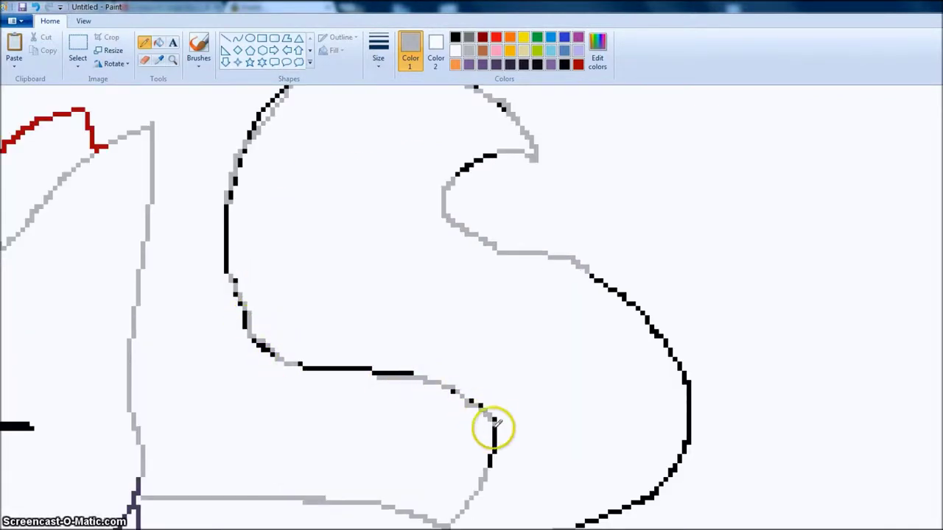
- Fill the remaining black outline segments around the tail's curled tip with light grey
scroll(451, 231, "up", 3)
left_click(159, 43)
left_click(364, 178)
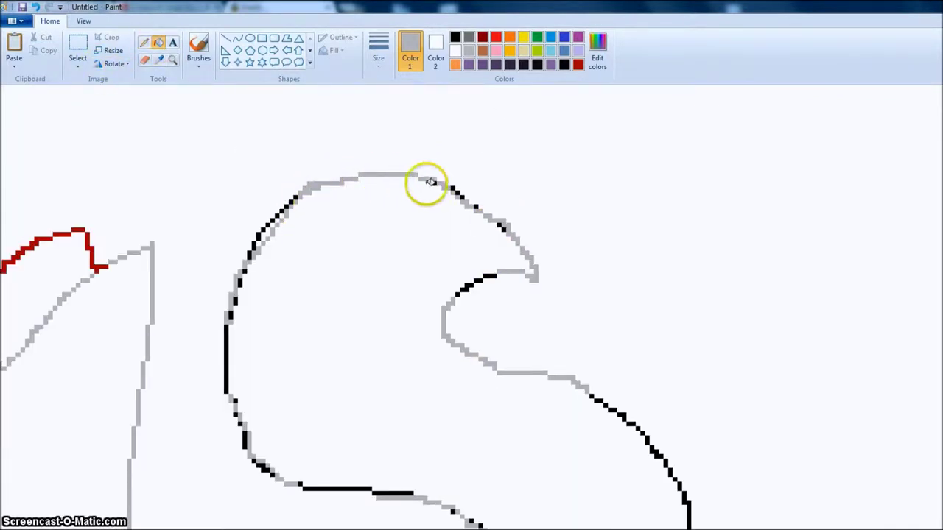
left_click(505, 227)
key("ctrl+z")
left_click(456, 293)
left_click(249, 114)
key("ctrl+z")
- Pencil over the leftover black pixels along the tail's left side and inner curve in light grey
left_click(144, 42)
left_click_drag(297, 191, 268, 230)
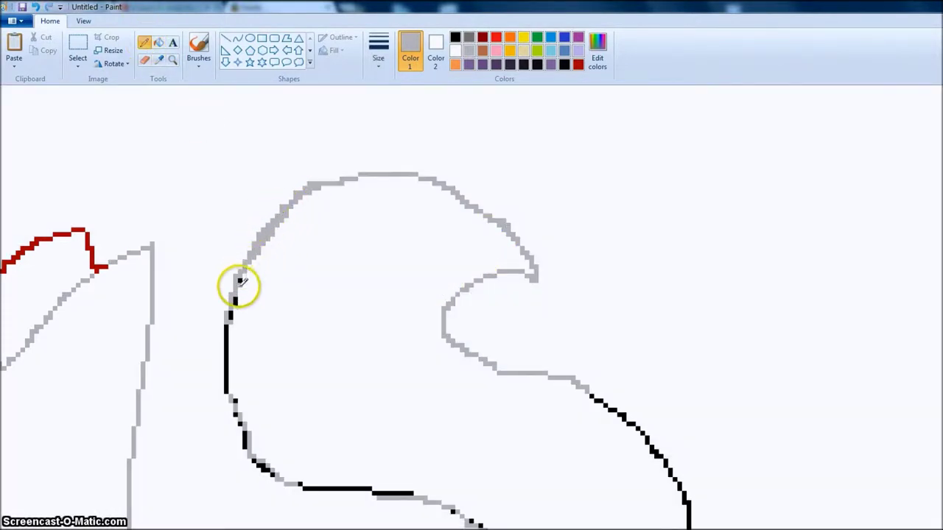
left_click_drag(230, 313, 227, 332)
scroll(383, 372, "down", 3)
left_click_drag(383, 373, 302, 367)
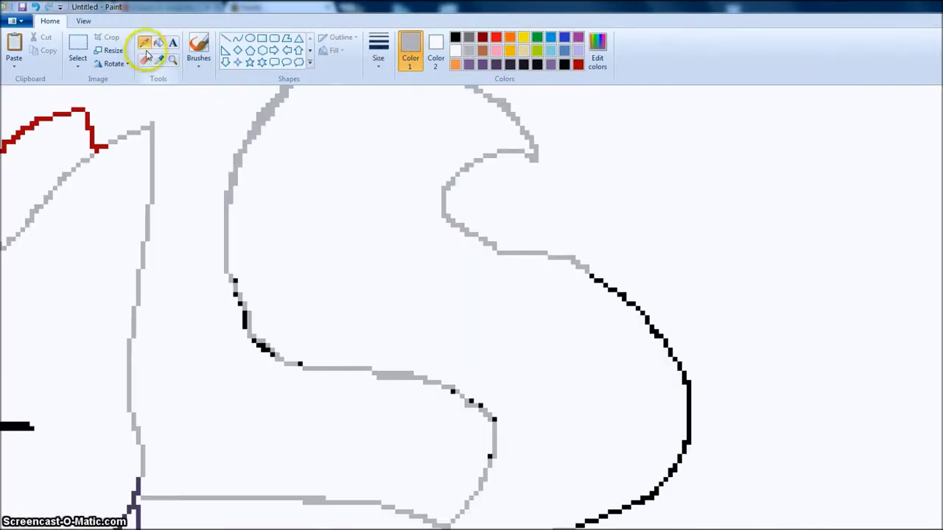
mouse_move(462, 396)
left_mouse_down()
mouse_move(495, 420)
mouse_move(494, 449)
left_mouse_up()
scroll(494, 449, "down", 3)
left_click(490, 336)
- Trace the black outer right curve of the tail in light grey with the Pencil
left_click_drag(580, 404, 644, 379)
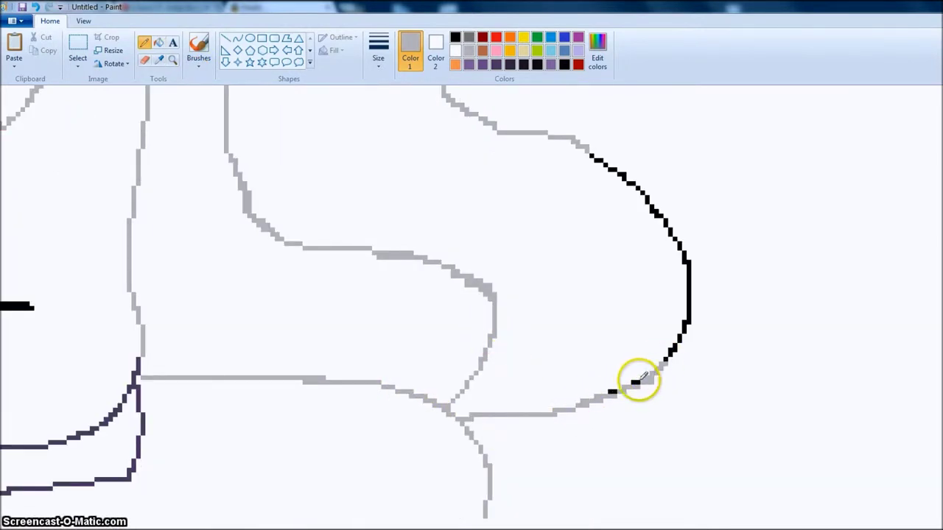
scroll(641, 381, "up", 3)
mouse_move(687, 431)
left_mouse_down()
mouse_move(689, 380)
mouse_move(649, 333)
left_mouse_up()
mouse_move(611, 287)
left_mouse_down()
mouse_move(669, 343)
mouse_move(679, 363)
mouse_move(659, 342)
mouse_move(660, 367)
left_mouse_up()
- Mark off the tail tip with a wavy dark grey line, then outline and fill the tip in darker greys
left_click(455, 51)
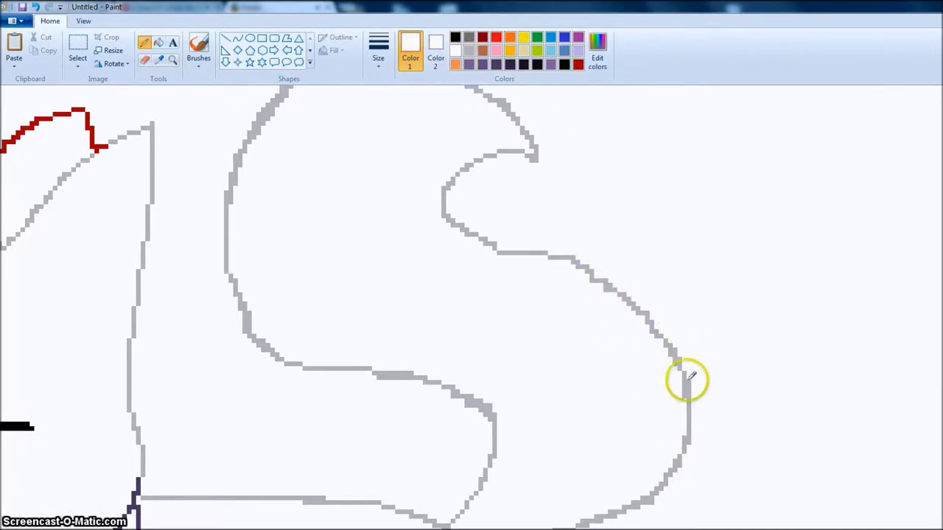
scroll(701, 426, "up", 3)
left_click(469, 37)
mouse_move(257, 238)
left_mouse_down()
mouse_move(280, 264)
mouse_move(370, 266)
mouse_move(453, 300)
left_mouse_up()
key("ctrl+z")
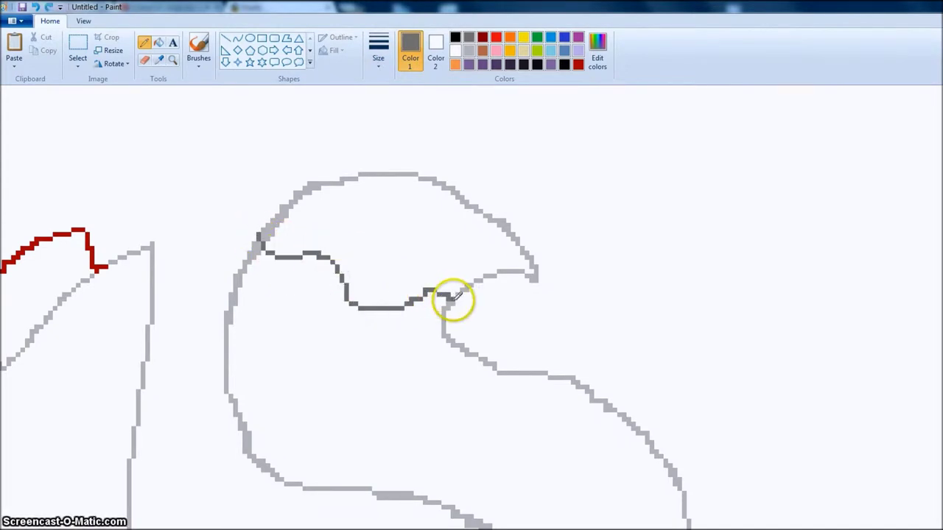
left_click(158, 42)
left_click(377, 175)
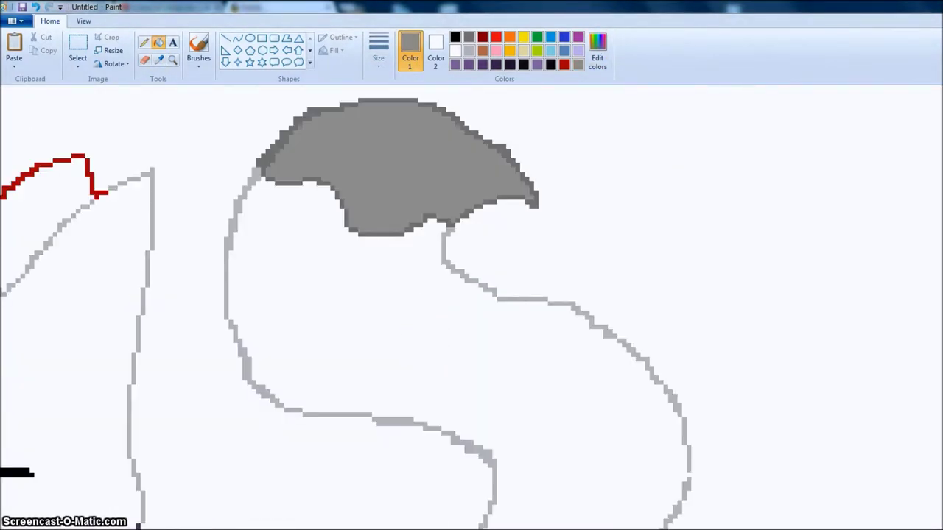
- Recolour the swirl on the cat's forehead dark grey
scroll(471, 309, "left", 5)
left_click(156, 44)
left_click(208, 420)
left_click(292, 379)
key("ctrl+z")
left_click(208, 332)
left_click(283, 380)
left_click(318, 403)
left_click(314, 420)
- Mix a deeper pink and recolour the nose's black outline with it
scroll(318, 418, "down", 3)
left_click(495, 51)
left_click(597, 53)
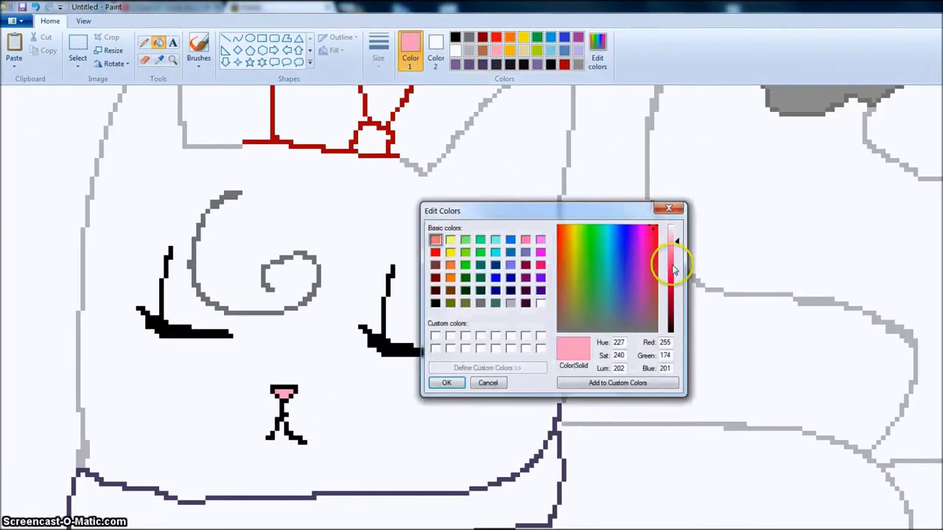
left_click(675, 258)
left_click(446, 382)
left_click(298, 392)
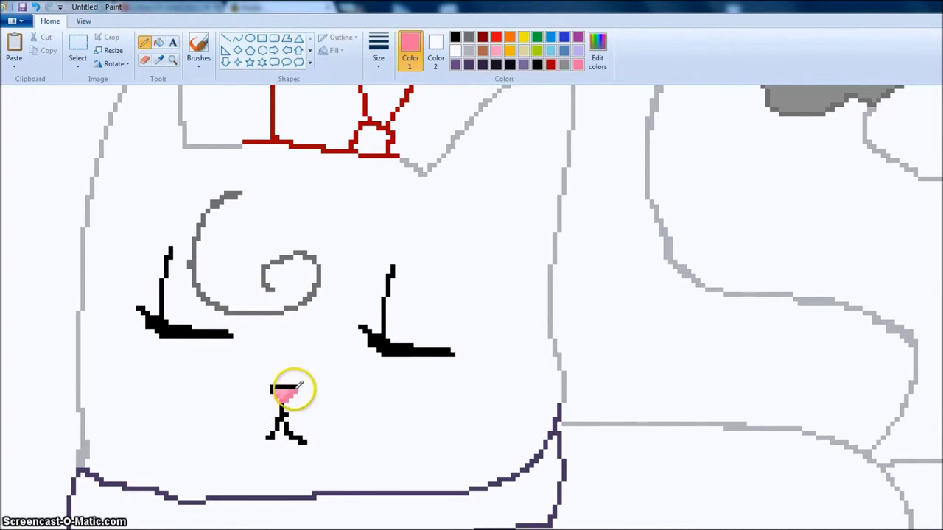
scroll(274, 389, "down", 3)
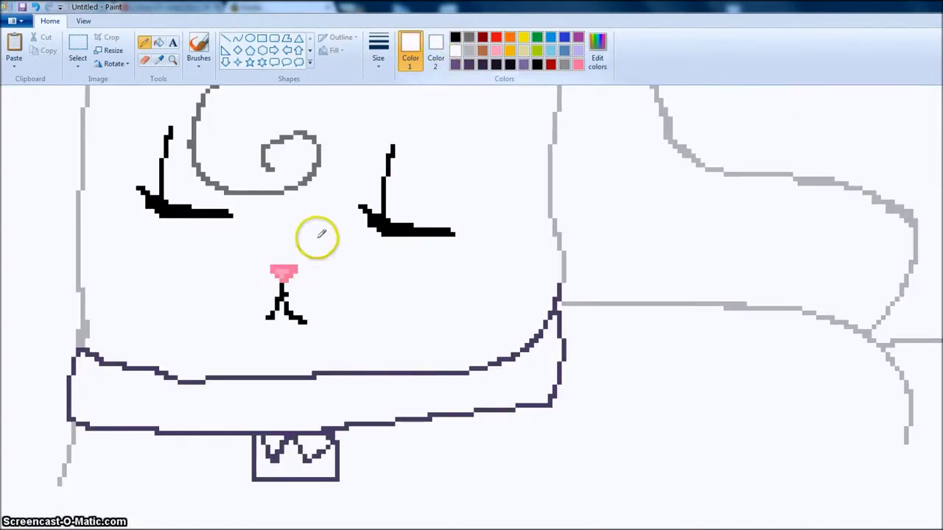
- Mix a pale yellow and fill the crown shape of the collar tag with it
scroll(471, 307, "down", 3)
left_click(523, 38)
left_click(597, 53)
left_click(673, 252)
left_click(455, 384)
left_click(159, 43)
left_click(296, 349)
- Mix a stronger yellow and recolour the crown tag's purple outline with it
left_click(597, 59)
left_click(444, 382)
left_click(144, 42)
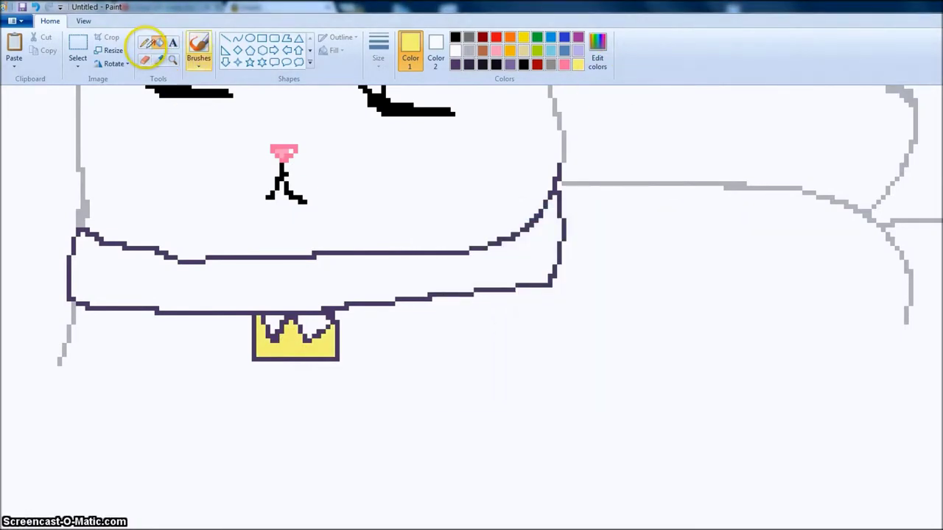
left_click(159, 44)
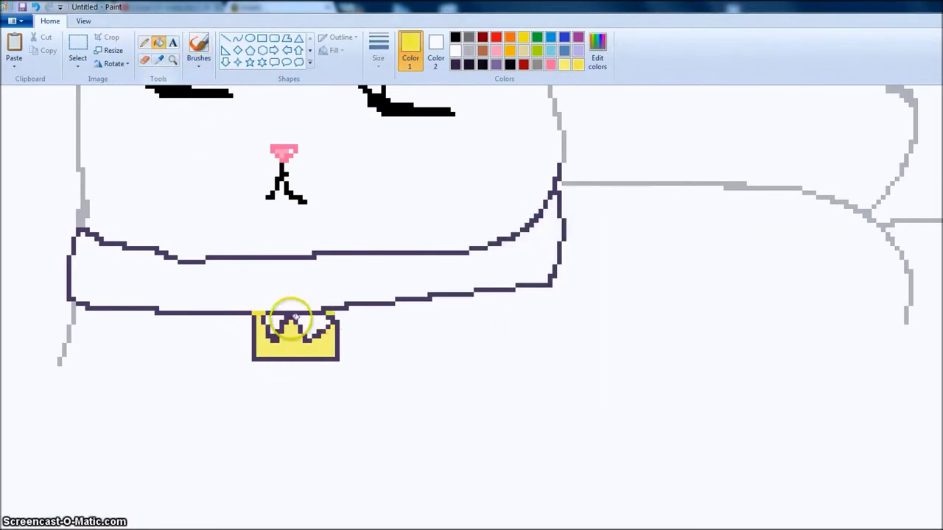
left_click(337, 327)
left_click(147, 42)
left_click_drag(286, 317, 294, 317)
left_click(158, 42)
left_click(276, 329)
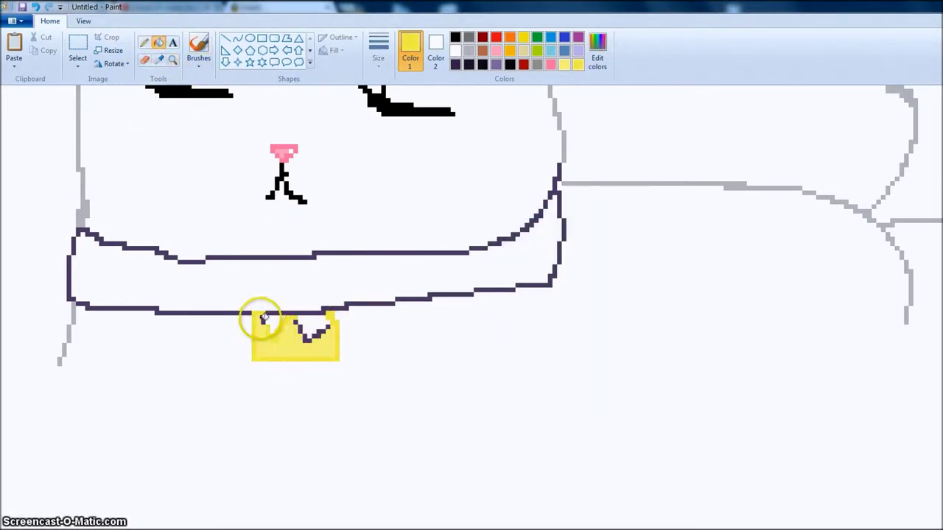
- Add white highlights along the right side of the crown tag with the Pencil
left_click(455, 51)
left_click(145, 43)
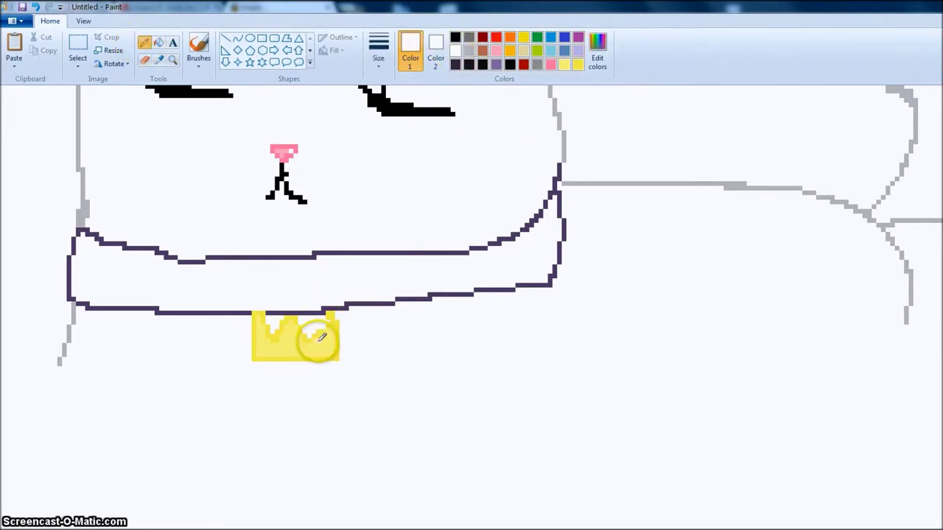
scroll(405, 332, "up", 3)
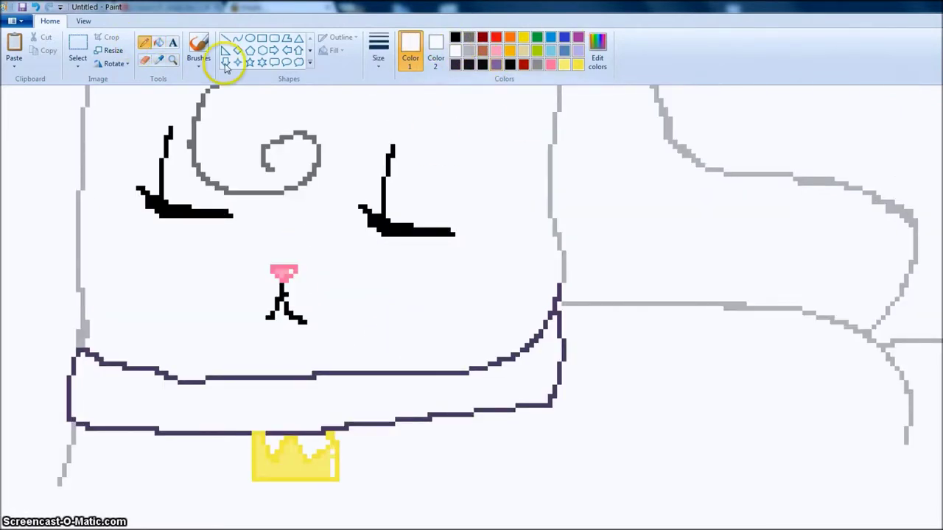
- Sample the collar outline's purple, lighten it, and fill the collar with the lighter purple
left_click(158, 59)
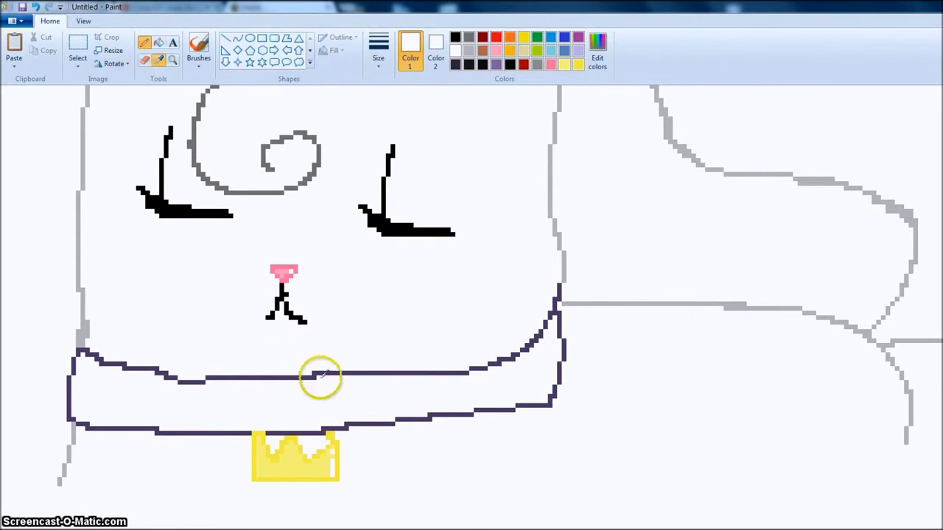
left_click(339, 373)
left_click(598, 63)
left_click_drag(676, 297, 676, 282)
left_click(446, 383)
left_click(156, 42)
scroll(208, 380, "down", 3)
left_click(282, 296)
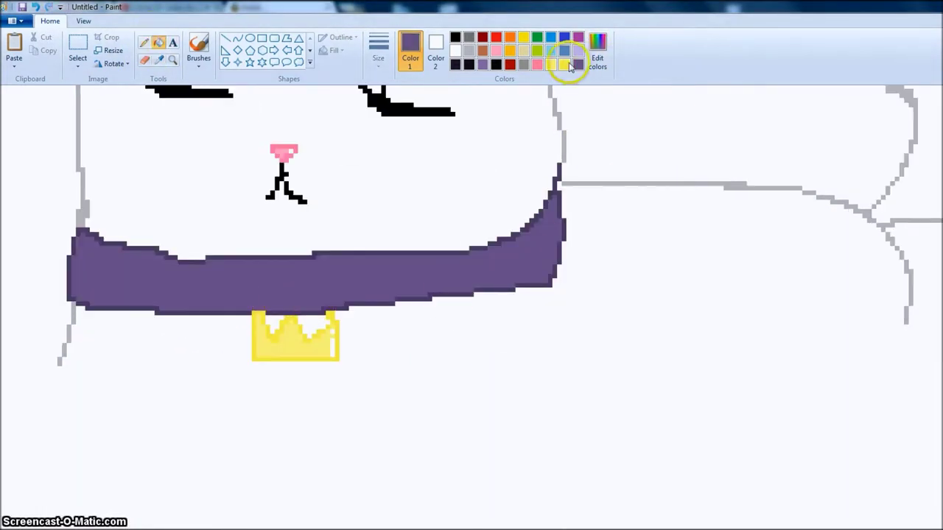
- Draw two yellow bands across the collar, one above the crown tag and one further right, and fill them
left_click(550, 65)
left_click(144, 43)
scroll(391, 443, "up", 3)
key("ctrl+z")
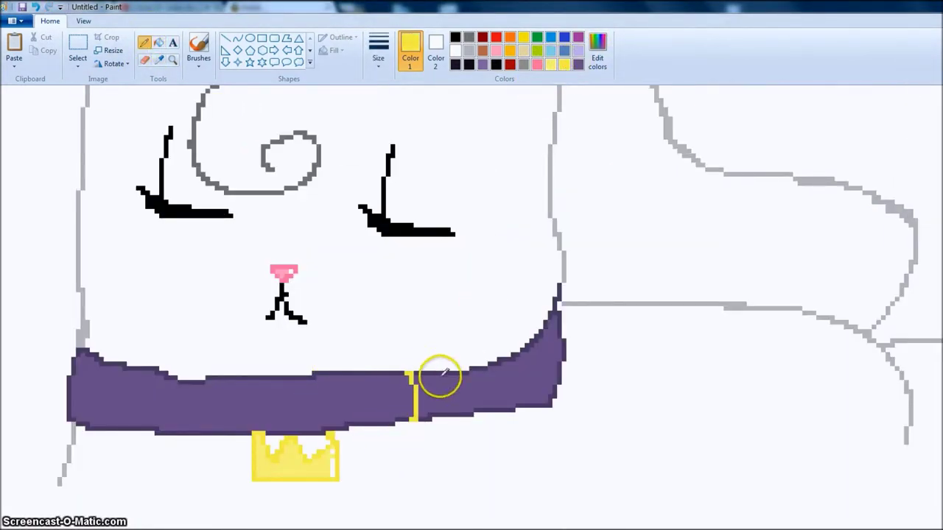
left_click(159, 42)
left_click(295, 401)
left_click(430, 394)
- Add white highlights to the right edges of the two yellow collar bands
left_click(454, 50)
left_click(144, 42)
left_click(303, 387)
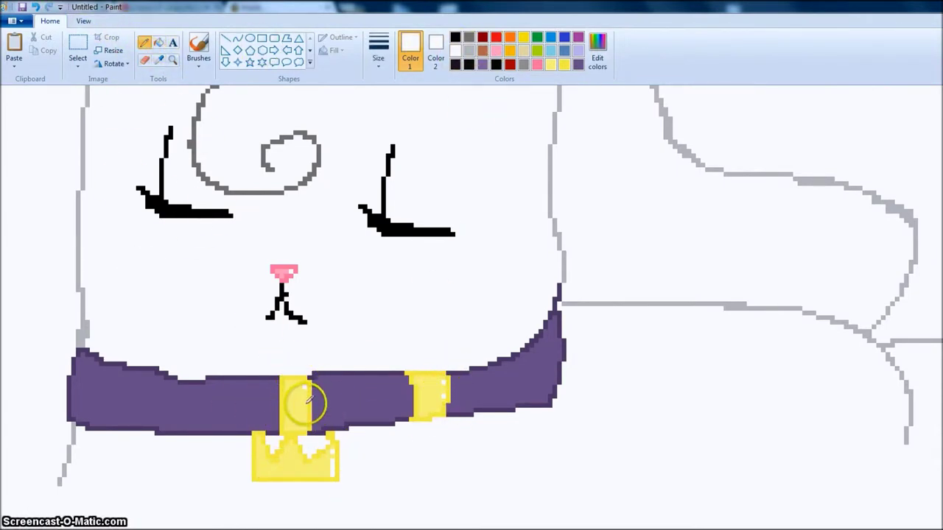
- Try to outline the crown tag in dark red with the Pencil
scroll(353, 435, "down", 3)
left_click(509, 64)
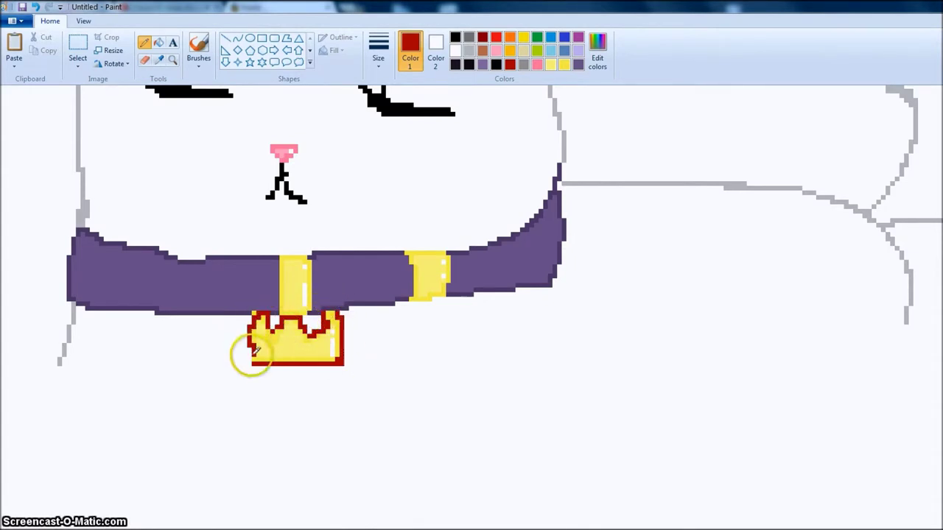
scroll(249, 315, "up", 3)
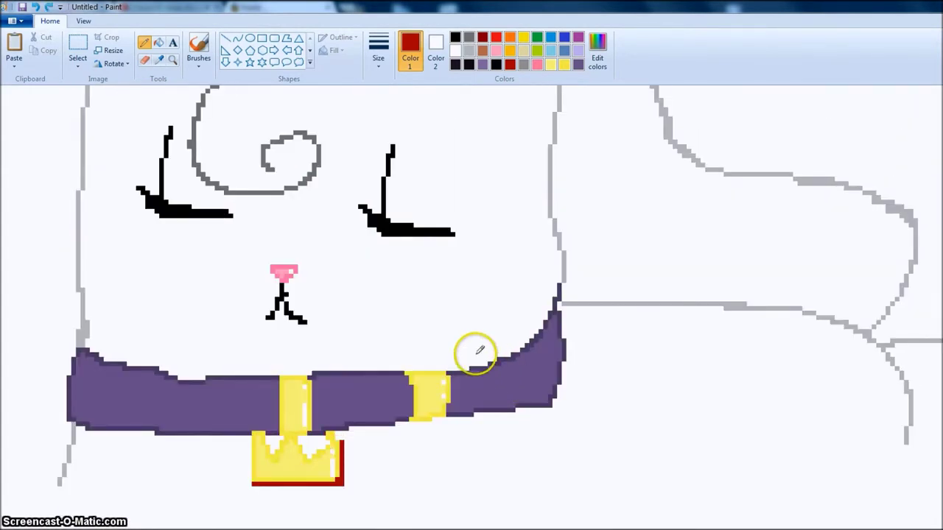
- Fill both loops and the knot of the bow with bright red, keeping the dark red outline
scroll(442, 221, "up", 9)
left_click(158, 42)
left_click(317, 324)
left_click(422, 360)
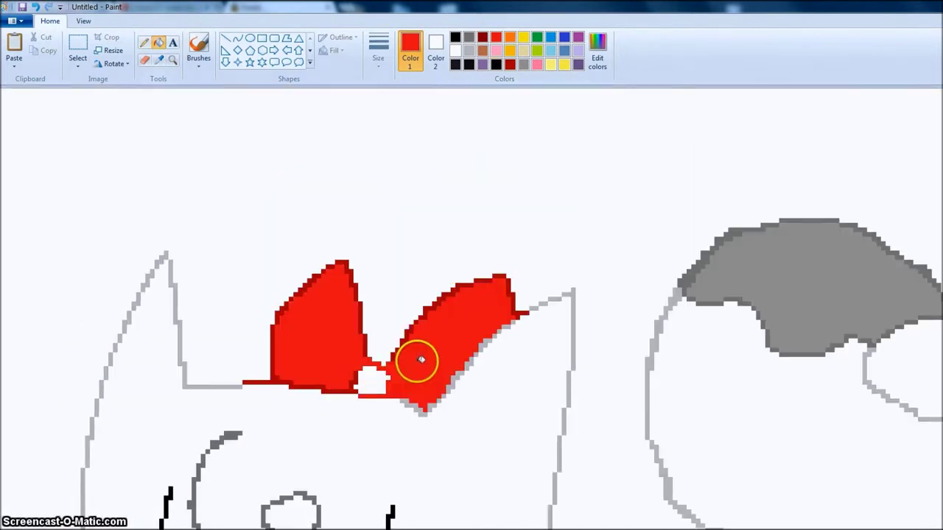
key("ctrl+z")
key("ctrl+z")
left_click(374, 382)
left_click(428, 347)
- Sample the tail's dark grey outline colour and draw a line across the tail below its grey patch
scroll(428, 347, "down", 3)
left_click(159, 59)
left_click(728, 203)
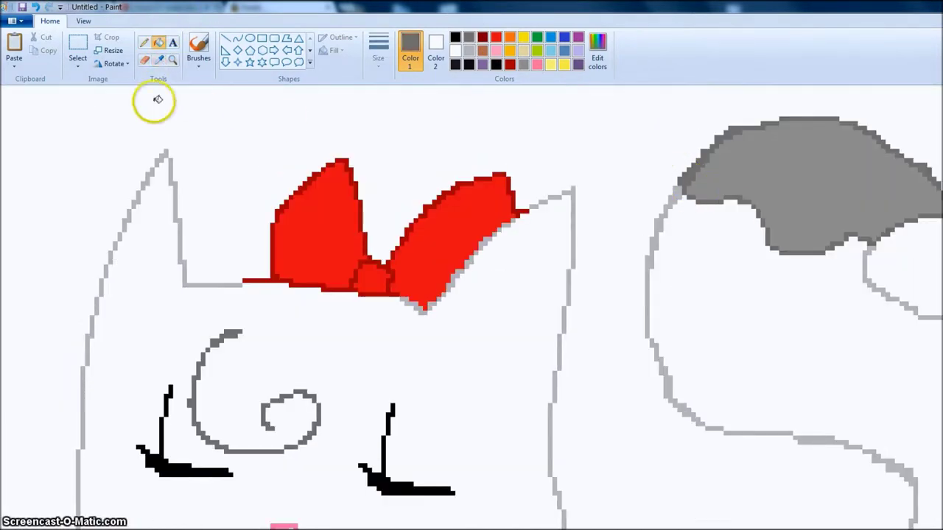
mouse_move(648, 328)
left_mouse_down()
mouse_move(904, 309)
mouse_move(646, 335)
left_mouse_up()
key("ctrl+z")
- Extend the tail's grey patch down to the new line by painting over its old lower edge with thick strokes and filling the rest
left_click(159, 60)
left_click(725, 173)
left_click(379, 50)
left_click(409, 157)
mouse_move(683, 198)
left_mouse_down()
mouse_move(754, 202)
mouse_move(831, 246)
left_mouse_up()
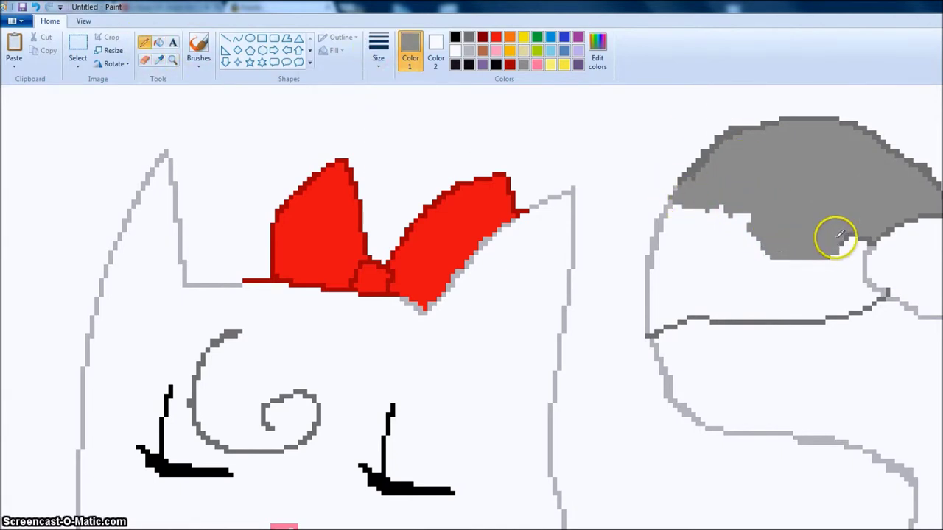
left_click_drag(668, 319, 868, 310)
left_click(158, 42)
left_click(774, 290)
- Recolour the tail's outline around the enlarged grey patch with the dark grey outline colour
left_click(161, 62)
left_click(696, 167)
left_click(673, 193)
left_click(874, 286)
- Thicken the curl on the forehead with a grey inner edge and fill, and extend its upper tip
scroll(368, 373, "down", 3)
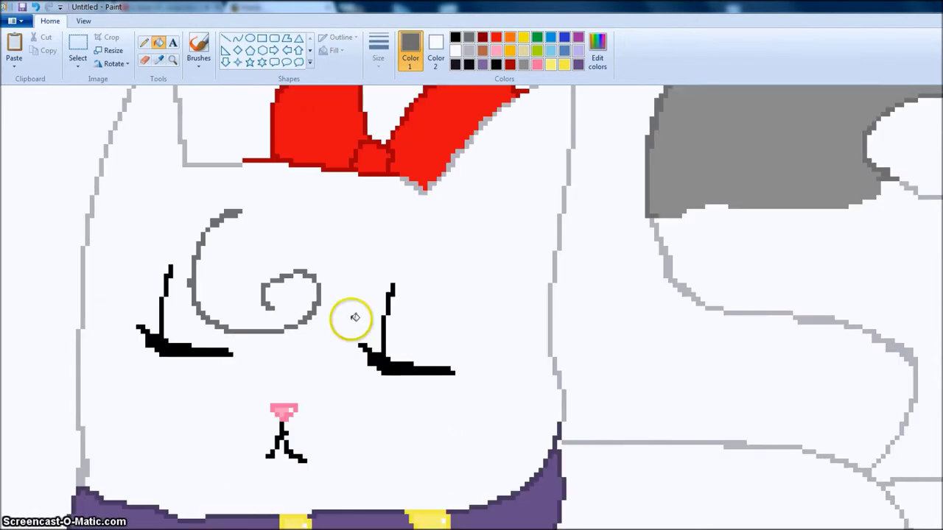
left_click(145, 42)
mouse_move(243, 212)
left_mouse_down()
mouse_move(219, 277)
mouse_move(274, 306)
left_mouse_up()
left_click(158, 42)
left_click(300, 298)
left_click(145, 42)
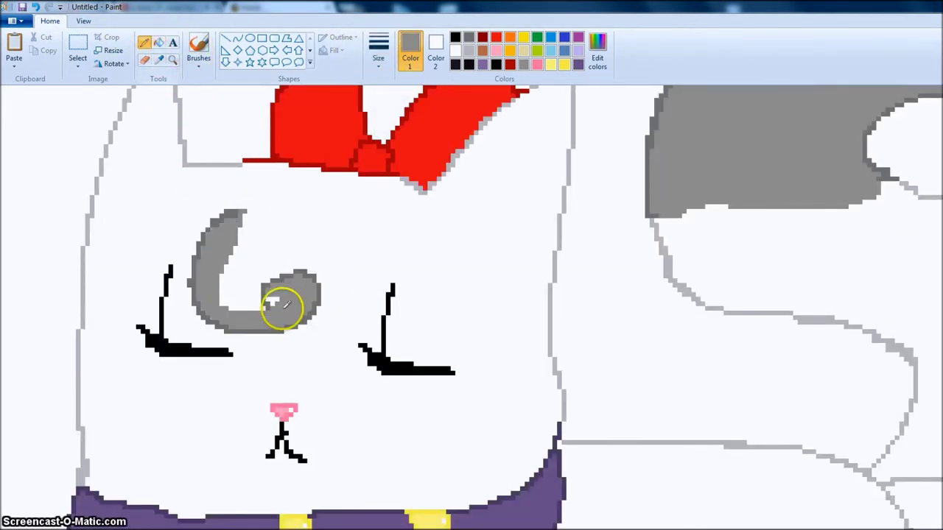
mouse_move(242, 217)
left_mouse_down()
mouse_move(243, 209)
mouse_move(216, 243)
mouse_move(268, 218)
left_mouse_up()
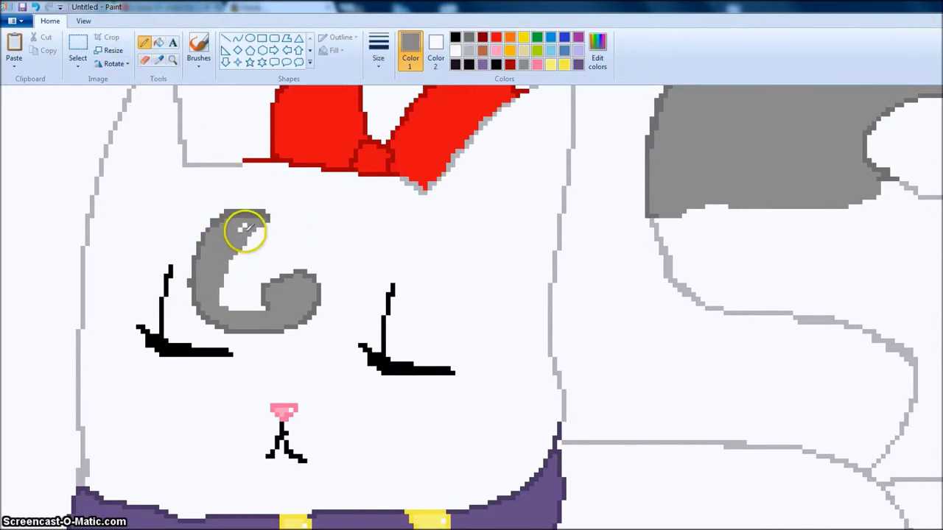
- Draw a grey boundary across each ear and fill both ear tips with grey
scroll(589, 319, "up", 3)
left_click_drag(472, 270, 566, 301)
left_click_drag(178, 254, 111, 266)
left_click(158, 41)
left_click(153, 234)
left_click(523, 255)
- Draw a wavy grey patch on the back behind the collar, fill it, and recolour the back's outline above it dark grey
scroll(524, 255, "down", 2)
left_click(144, 42)
scroll(393, 264, "down", 1)
mouse_move(560, 304)
left_mouse_down()
mouse_move(730, 303)
mouse_move(854, 261)
mouse_move(859, 234)
left_mouse_up()
scroll(506, 307, "up", 3)
left_click(158, 42)
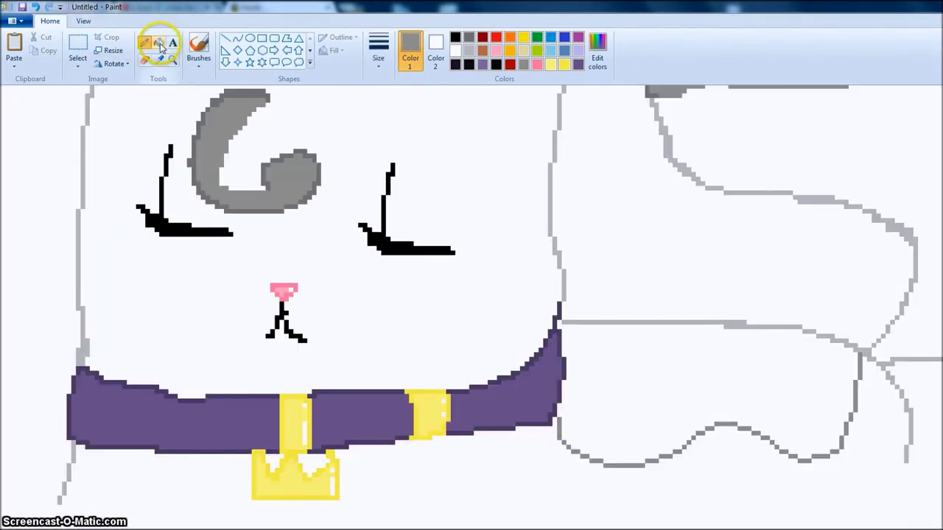
left_click(547, 328)
left_click(635, 320)
scroll(243, 320, "down", 3)
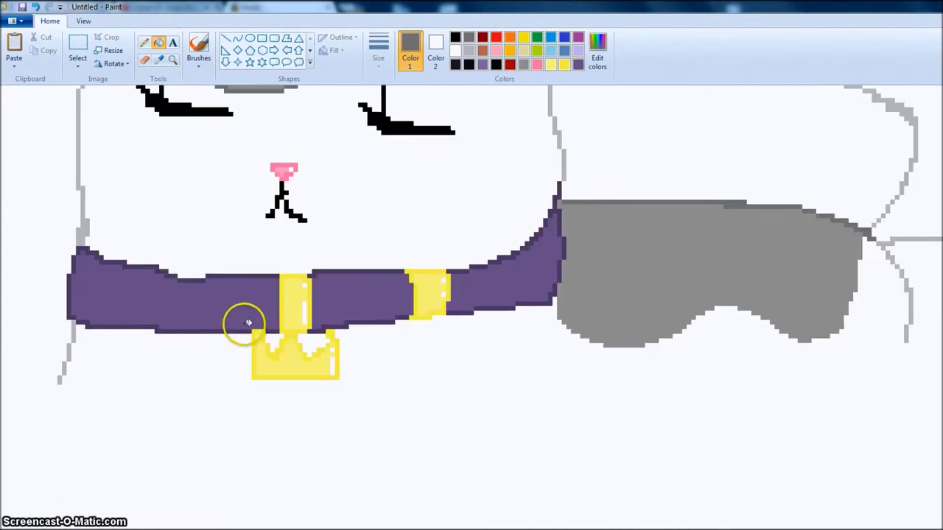
- Recolour the outline of the left ear's grey tip dark grey
scroll(182, 238, "up", 7)
left_click(128, 213)
left_click(114, 255)
key("ctrl+z")
left_click(111, 255)
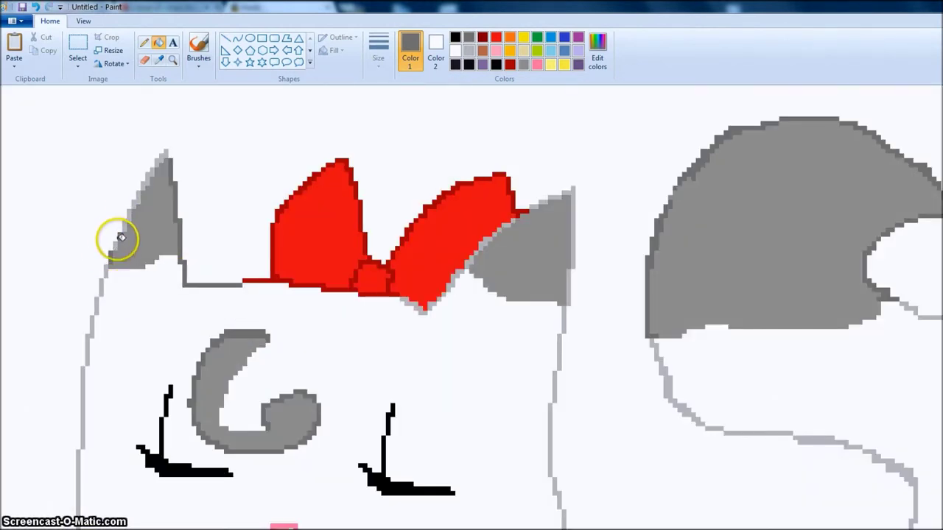
left_click(143, 179)
- Recolour the right ear's outer edge and its slanted edge beside the bow dark grey
left_click(575, 226)
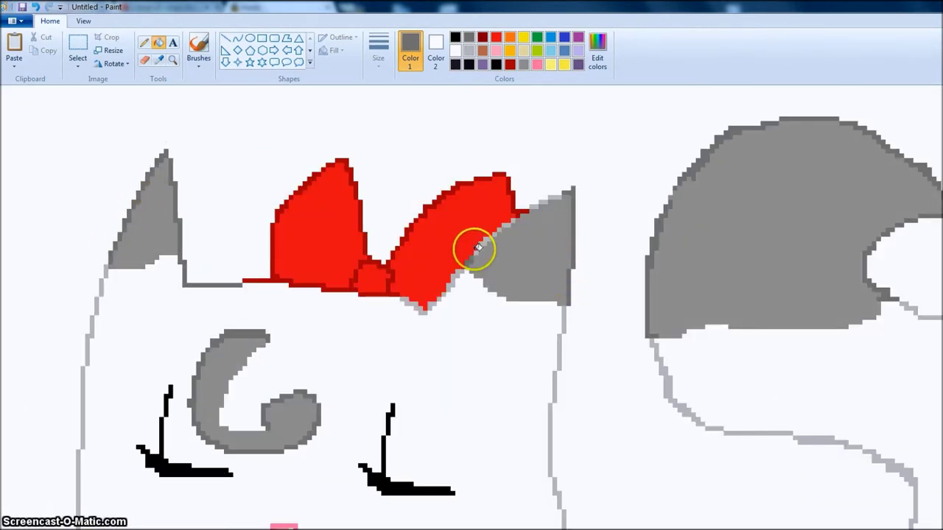
left_click(506, 225)
left_click(514, 220)
key("ctrl+z")
left_click(554, 198)
scroll(523, 257, "down", 2)
scroll(516, 239, "up", 2)
- Mix a lighter neutral grey from the head's outline colour and fill the cat's head with it
left_click(145, 61)
left_click(468, 50)
left_click(597, 52)
left_click_drag(675, 249, 676, 244)
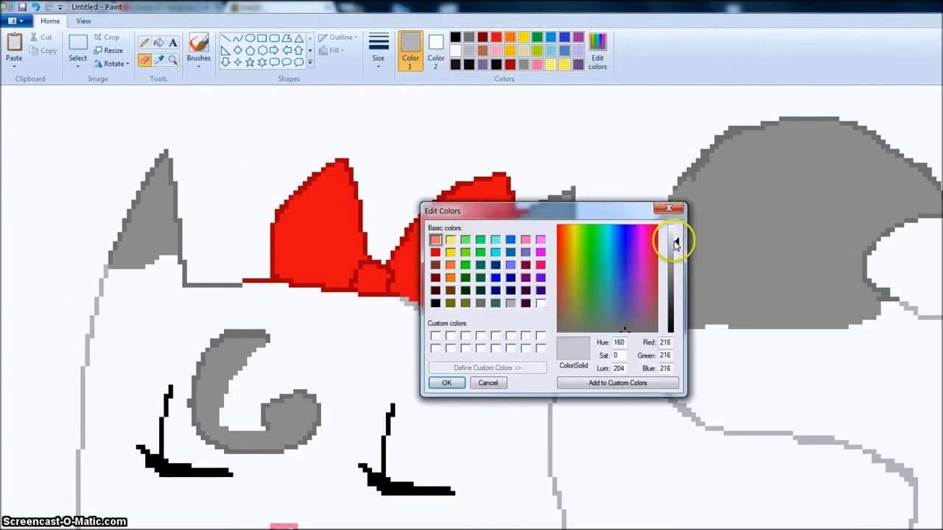
left_click(449, 384)
left_click(368, 385)
- Close the gap in the outline where the tail meets the back with light grey
scroll(690, 267, "down", 2)
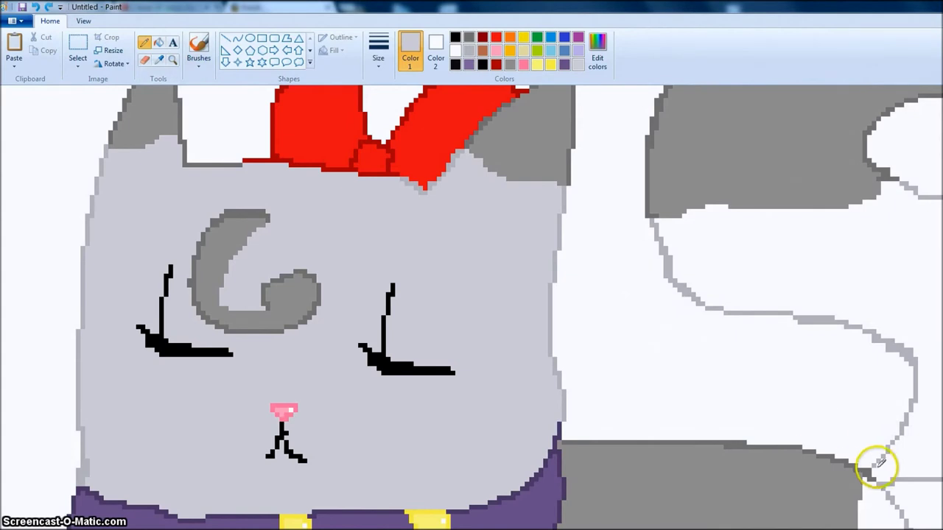
scroll(897, 491, "up", 3)
scroll(471, 309, "right", 3)
scroll(869, 471, "down", 2)
left_click(869, 471)
- Draw the body's lower edge in light grey and fill the body with the same colour
scroll(696, 435, "down", 5)
mouse_move(667, 328)
left_mouse_down()
mouse_move(461, 427)
mouse_move(149, 441)
left_mouse_up()
scroll(151, 441, "left", 3)
left_click_drag(533, 446, 199, 368)
left_click(158, 42)
left_click(427, 364)
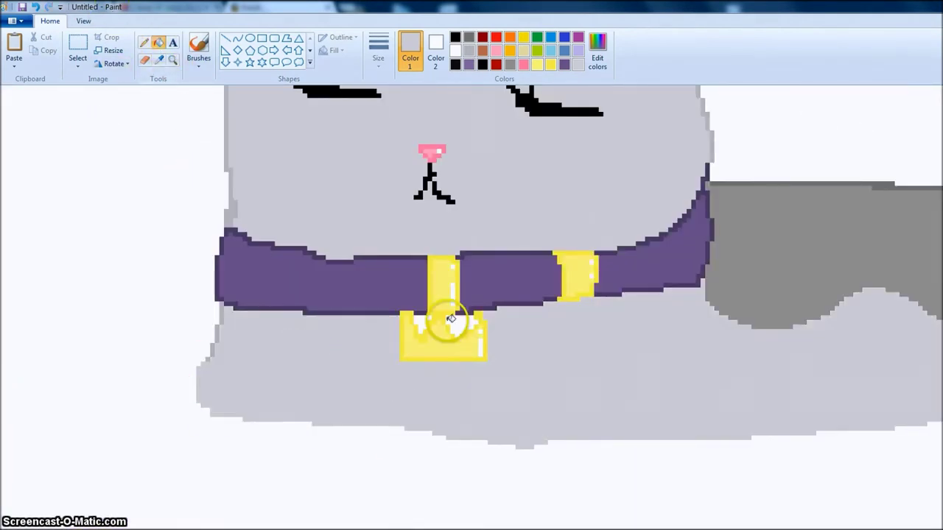
- Trim the body's lower edge with a thick Eraser
left_click(144, 59)
left_click(378, 52)
left_click(437, 152)
mouse_move(221, 427)
left_mouse_down()
mouse_move(402, 446)
mouse_move(934, 425)
left_mouse_up()
- Draw a medium grey chest patch around the crown tag and fill it, including the gaps between the crown's points
left_click(158, 60)
left_click(797, 297)
left_click(144, 42)
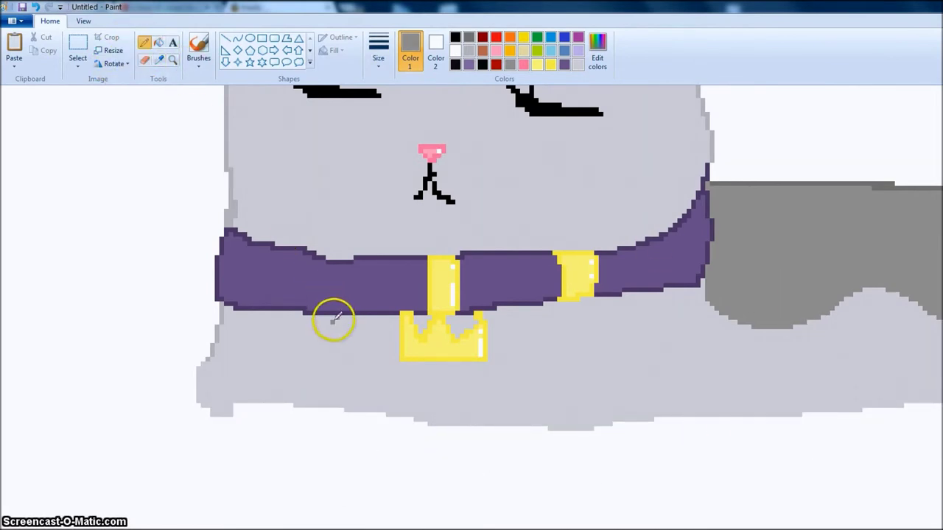
mouse_move(525, 306)
left_mouse_down()
mouse_move(534, 368)
mouse_move(390, 391)
left_mouse_up()
left_click(158, 42)
left_click(387, 354)
left_click(422, 321)
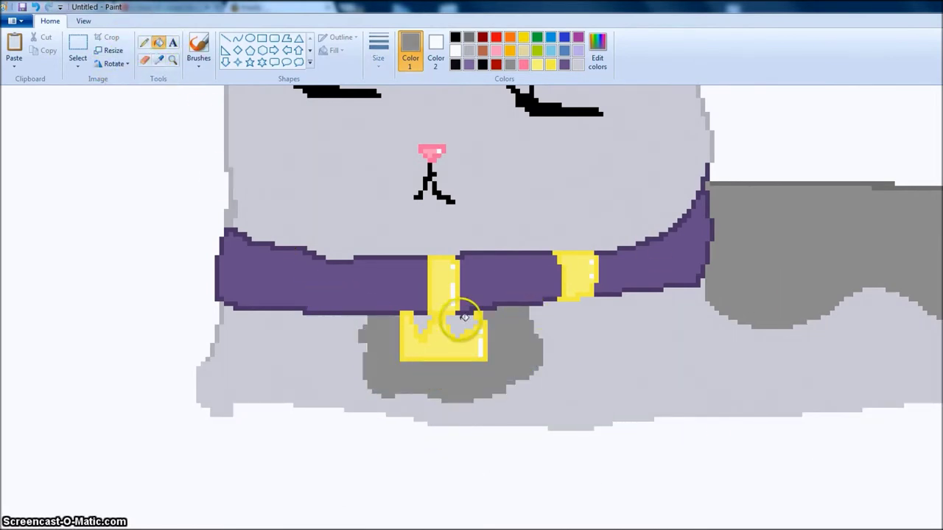
left_click(457, 321)
- Mix a darker red (197, 16, 26) from the bow's red and shade the right side of the left loop
scroll(697, 448, "up", 5)
left_click(158, 60)
left_click(471, 332)
left_click(597, 51)
left_click_drag(676, 276, 676, 288)
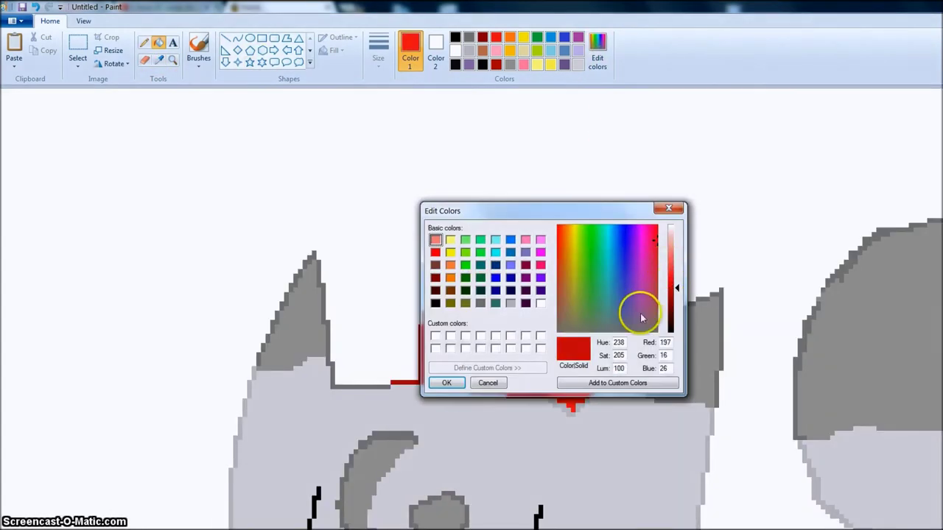
left_click(446, 383)
left_click(144, 42)
left_click(158, 42)
left_click(499, 331)
- Shade the lower side of the bow's right loop with the darker red
left_click(144, 42)
left_click_drag(572, 409, 588, 356)
left_click(158, 42)
left_click(602, 344)
- Mix a darker purple from the collar's colour and draw shadow edges beside the two yellow bands
scroll(602, 343, "down", 4)
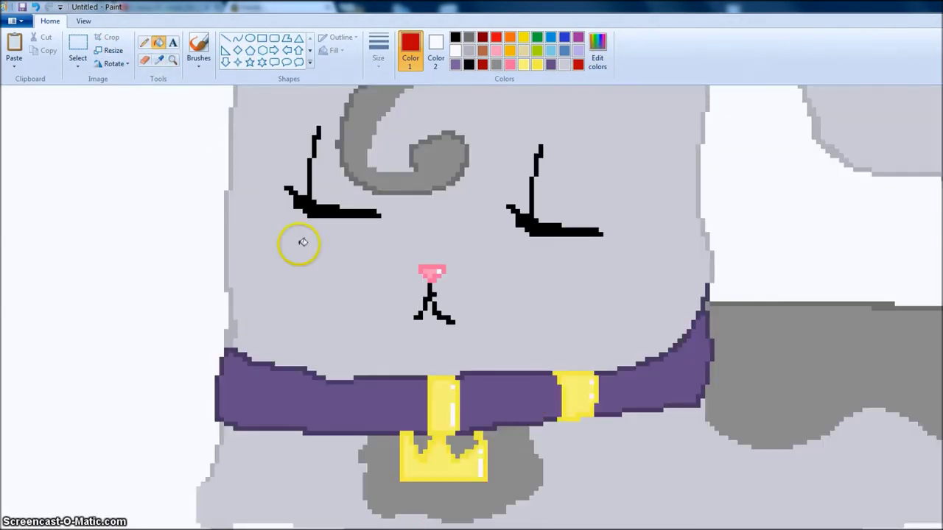
left_click(173, 60)
left_click(159, 59)
left_click(516, 279)
left_click(597, 51)
left_click(631, 311)
left_click(448, 385)
left_click(144, 42)
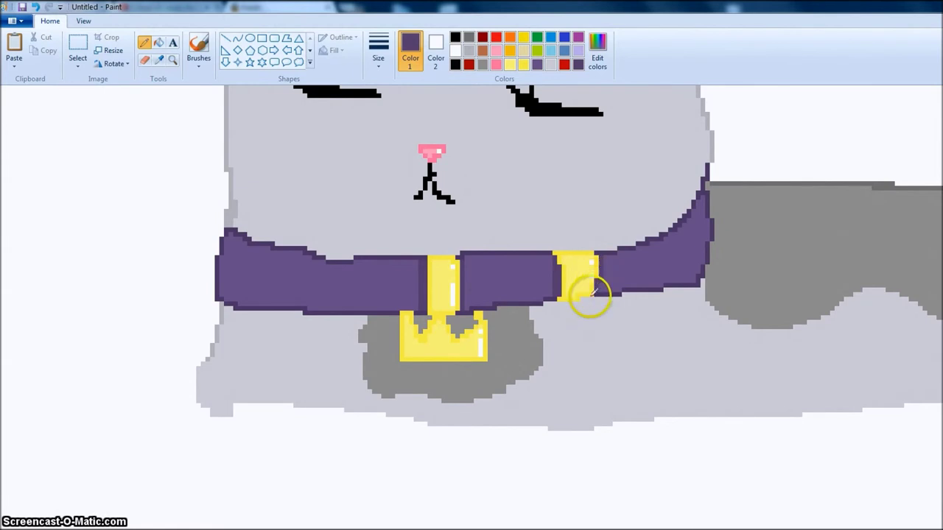
- Shade the upper edge of the collar's left section with the darker purple
scroll(593, 293, "up", 3)
left_click(158, 42)
left_click(307, 383)
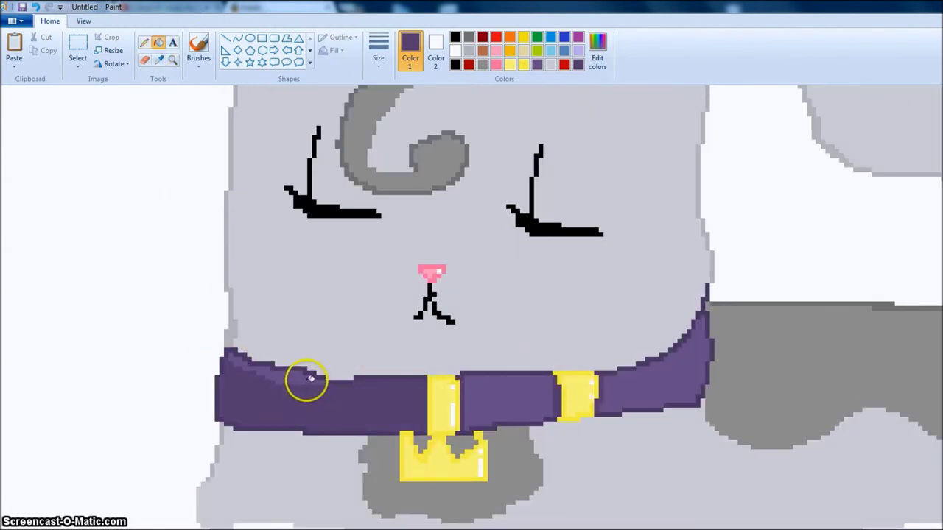
key("ctrl+z")
left_click(307, 380)
- Mix a slightly darker shade of the head's light grey for pencil shading
scroll(366, 398, "down", 3)
scroll(365, 398, "up", 9)
left_click(318, 259)
left_click(597, 51)
left_click(674, 245)
left_click(438, 385)
left_click(144, 42)
- Try to shade the top of the head beneath the bow with the slightly darker light grey
left_click_drag(245, 297, 304, 322)
mouse_move(420, 276)
left_mouse_down()
mouse_move(368, 300)
mouse_move(332, 280)
left_mouse_up()
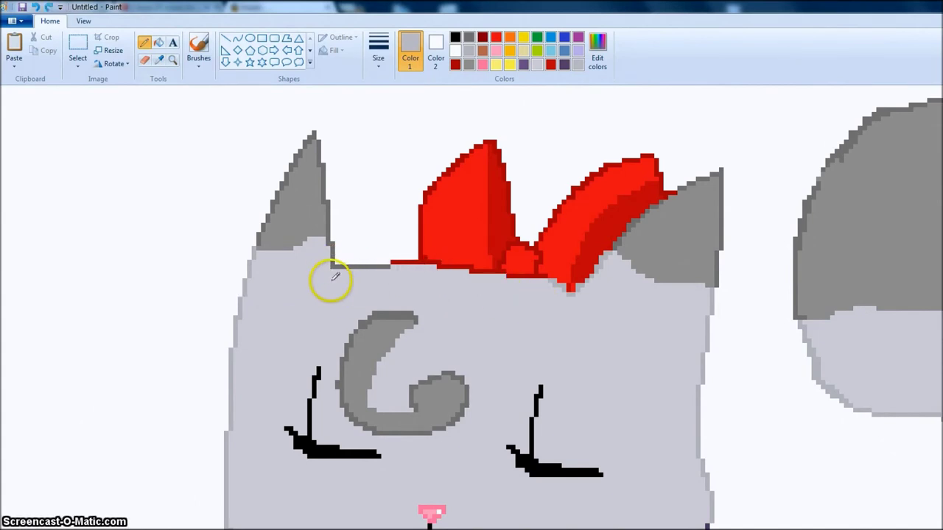
left_click(159, 45)
left_click(508, 290)
key("ctrl+z")
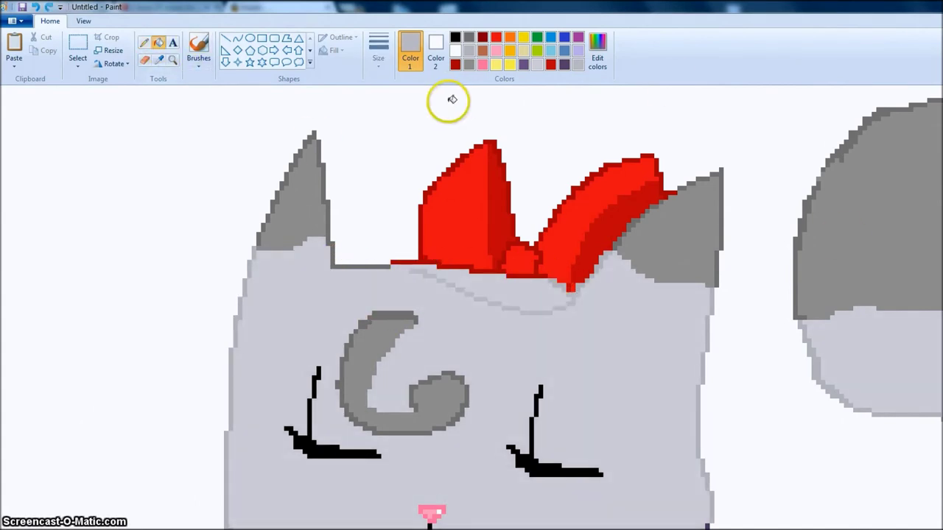
- Draw a small shadow at the base of the tail and fill it with the darker light grey
scroll(454, 100, "down", 3)
scroll(471, 306, "right", 10)
left_click(144, 42)
scroll(472, 306, "right", 1)
left_click_drag(578, 430, 576, 458)
left_click(159, 43)
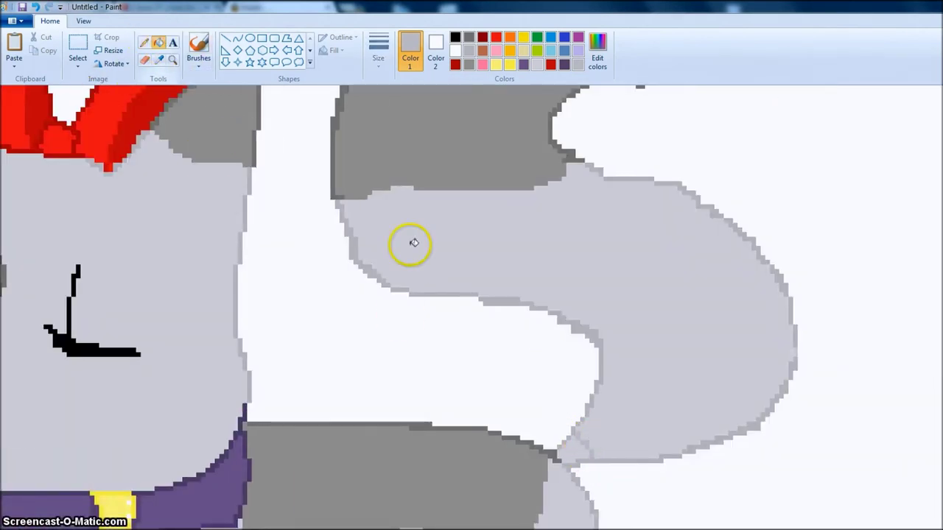
left_click(573, 438)
- Mix a darker grey from the back patch's colour and shade the patch's upper part next to the collar
scroll(572, 438, "down", 3)
left_click(158, 59)
left_click(413, 357)
left_click(597, 52)
left_click(670, 276)
left_click(446, 383)
left_click(144, 42)
left_click(157, 42)
left_click(261, 308)
- Shade the top of the chest patch under the collar, including the gaps between the crown's points, with the darker grey
scroll(471, 307, "left", 10)
left_click(143, 44)
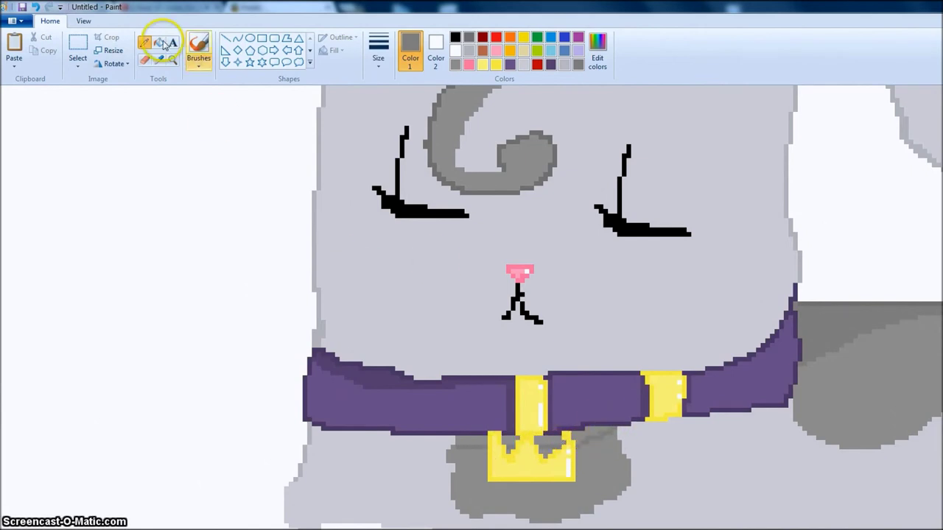
left_click(158, 43)
left_click(477, 438)
left_click(520, 437)
left_click(577, 436)
- Mix a slightly darker light grey from the head's colour and shade the body just below the collar
scroll(296, 343, "down", 3)
left_click(161, 59)
scroll(637, 406, "up", 6)
scroll(930, 403, "down", 3)
scroll(424, 274, "up", 2)
left_click(377, 151)
left_click(598, 53)
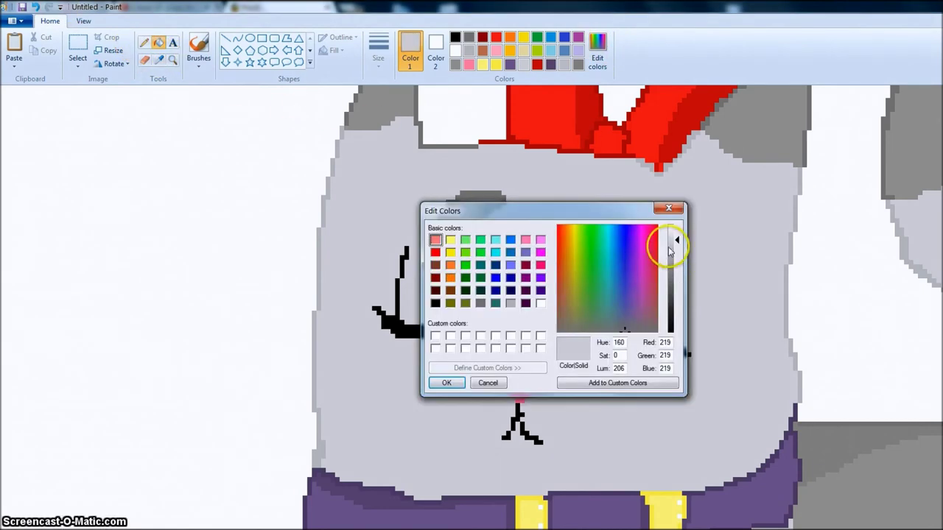
left_click(446, 382)
scroll(307, 435, "down", 3)
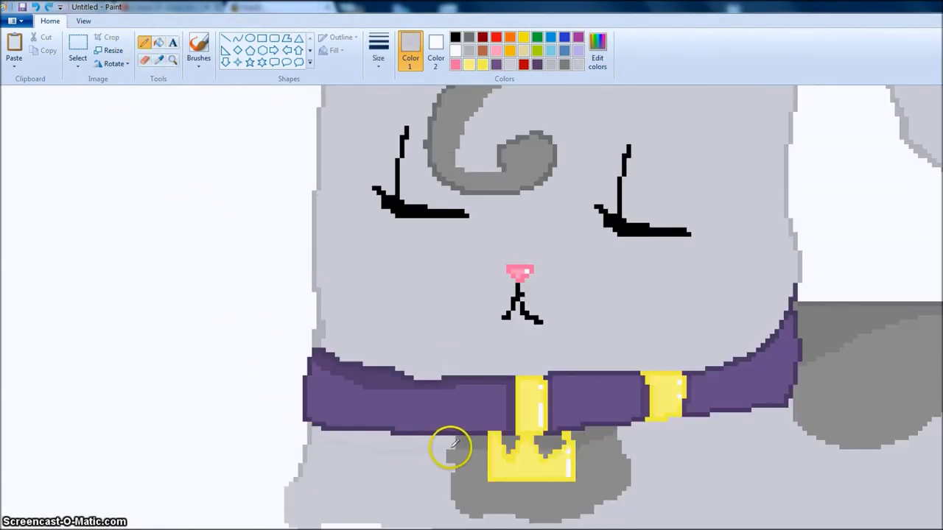
left_click(160, 44)
left_click(398, 442)
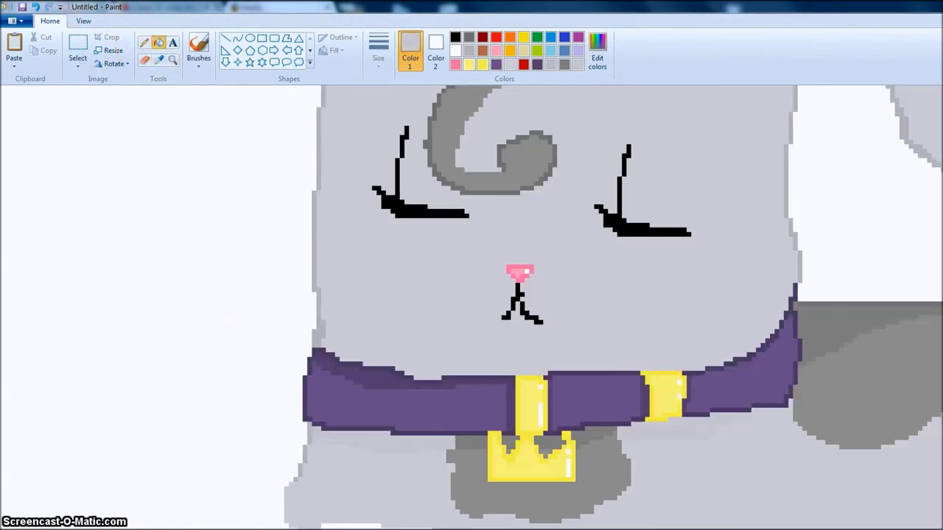
- Mix a muted rose colour from the palette's custom pink and fill the background around the cat with it
scroll(471, 307, "down", 3)
scroll(471, 308, "up", 4)
left_click(455, 65)
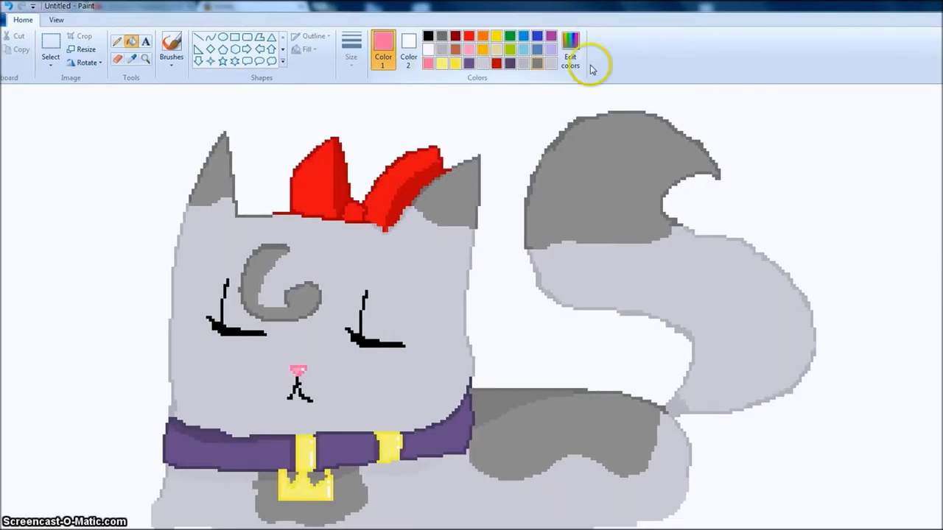
left_click(598, 59)
left_click(613, 268)
left_click(676, 268)
left_click(611, 255)
left_click_drag(583, 257, 615, 303)
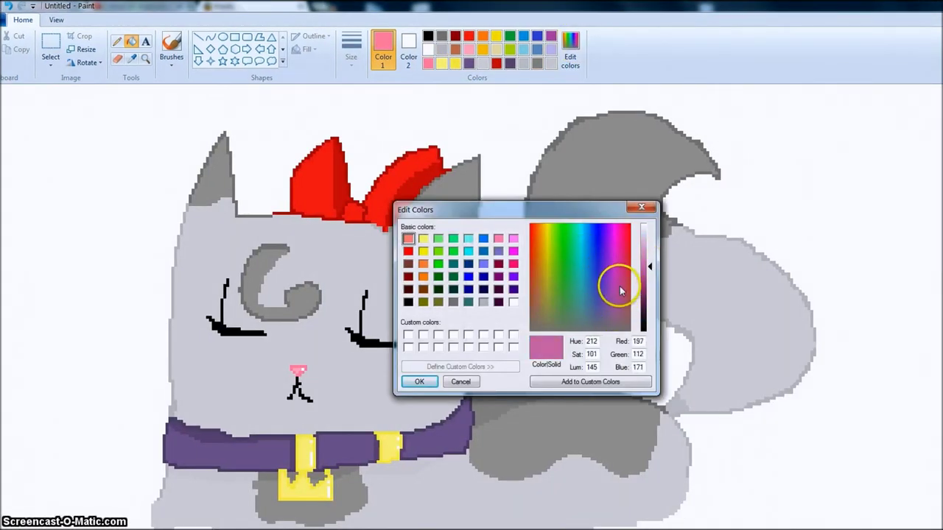
left_click(419, 381)
left_click(123, 182)
- Set the drawing colour to white and try a tiny four-point star on the background beside the cat's head
left_click(117, 42)
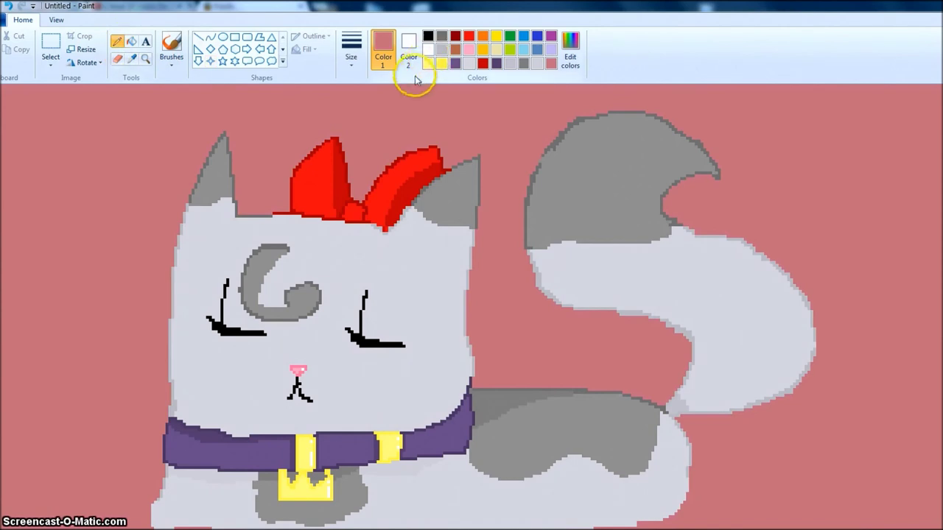
left_click(429, 49)
left_click(282, 63)
left_click(221, 66)
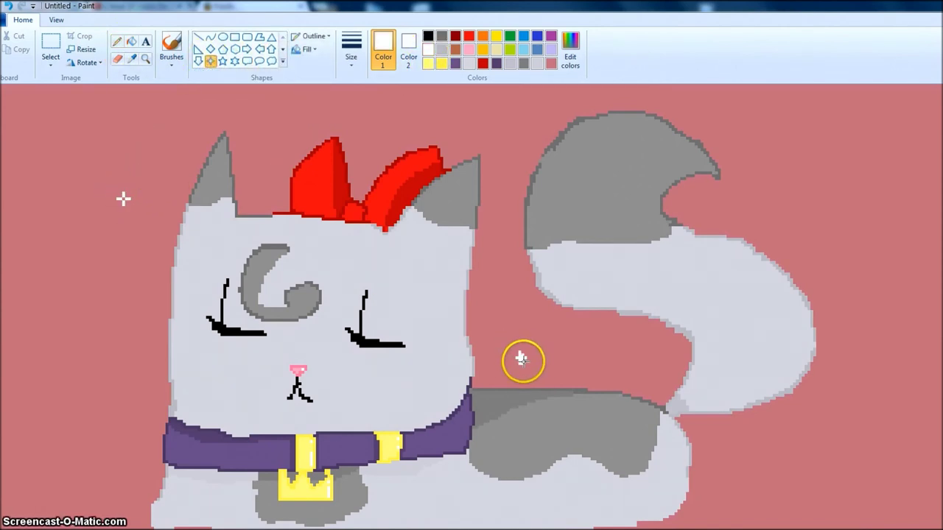
left_click(114, 41)
left_click(125, 215)
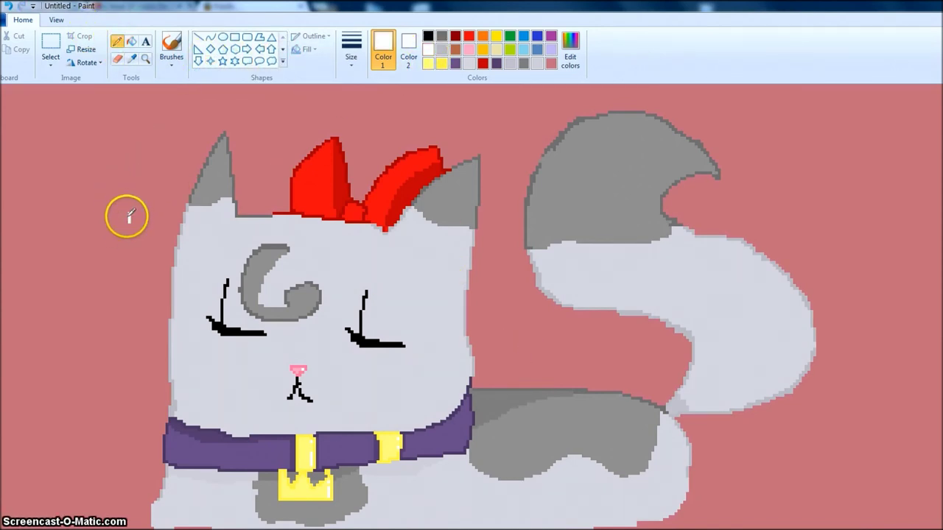
key("ctrl+z")
- Draw a small white four-point star on the rose background just outside the head, slightly below ear level
left_click(211, 62)
left_click_drag(138, 227, 132, 239)
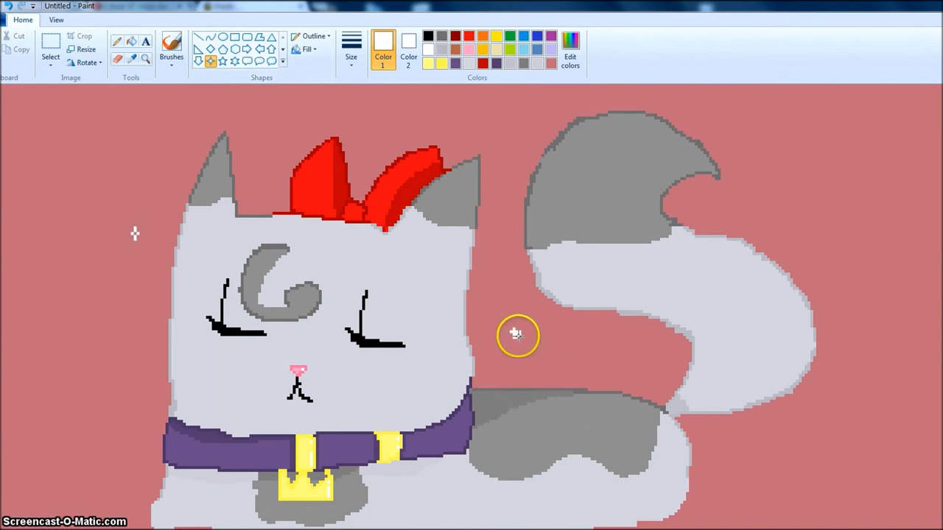